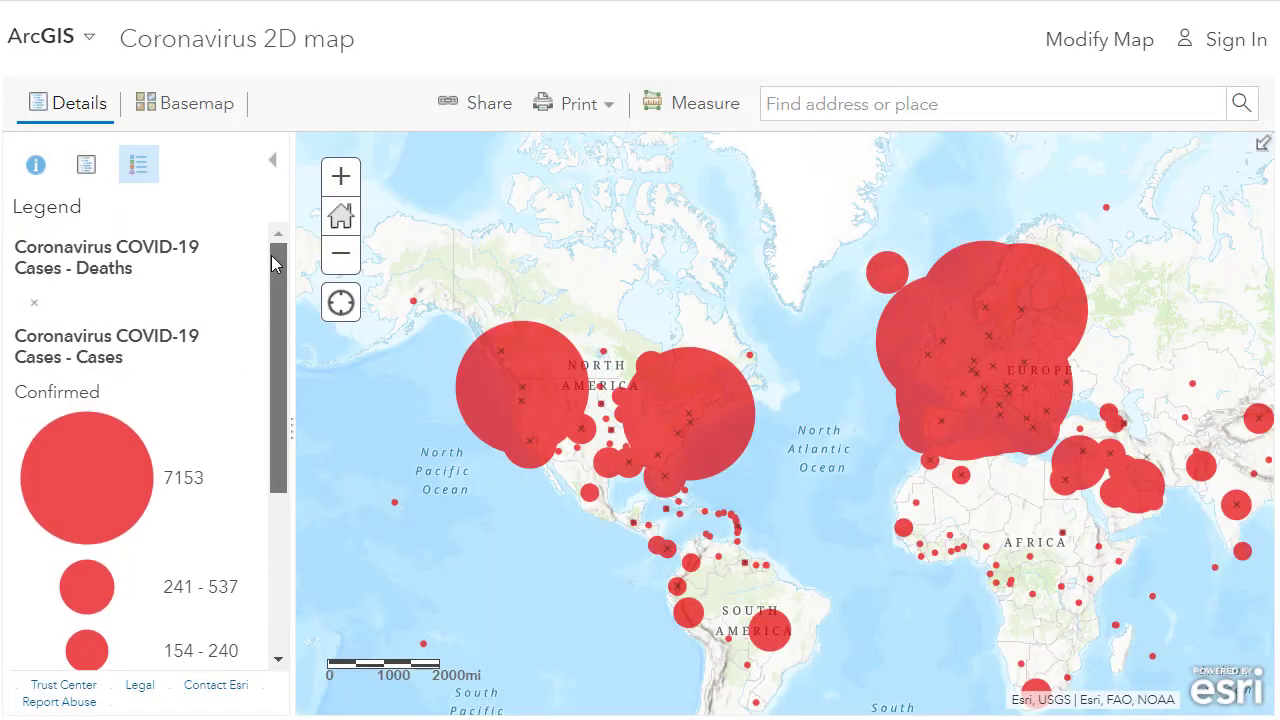
# Examine the 2D map's case-size legend, Washington's case details and the case symbols across Europe and Asia
pyautogui.moveTo(271, 255); pyautogui.dragTo(285, 370)
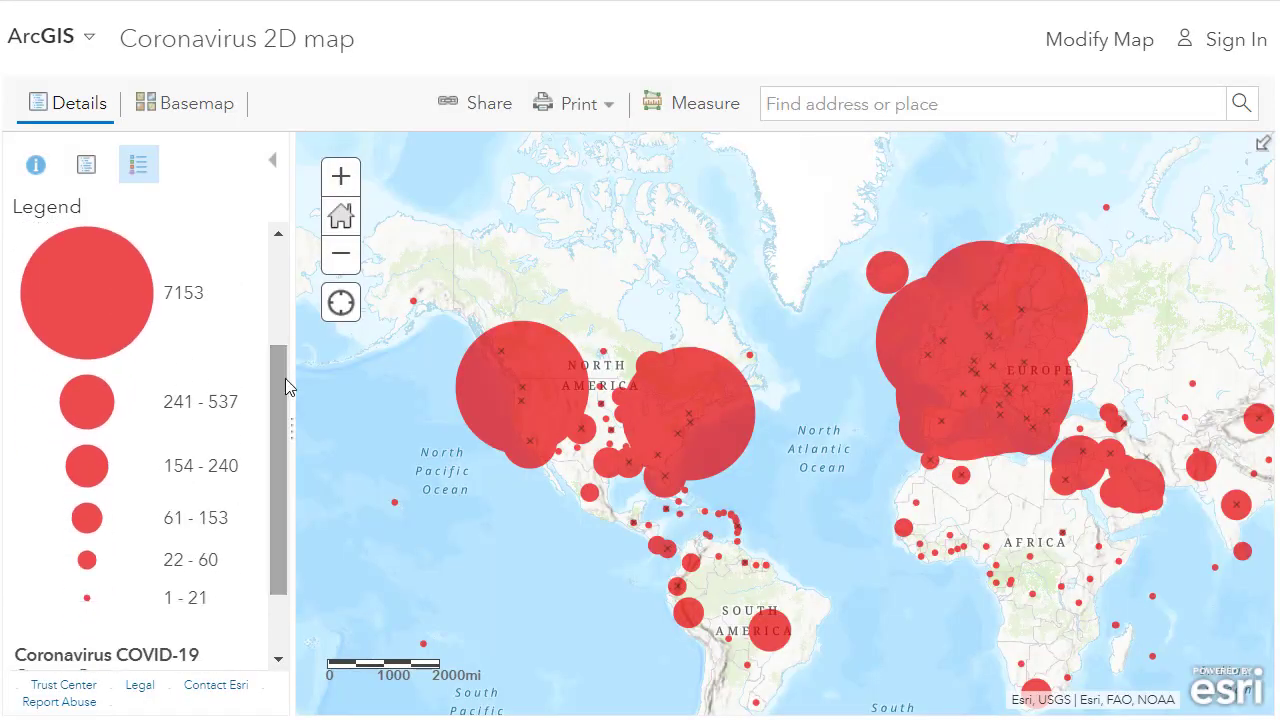
pyautogui.click(505, 395)
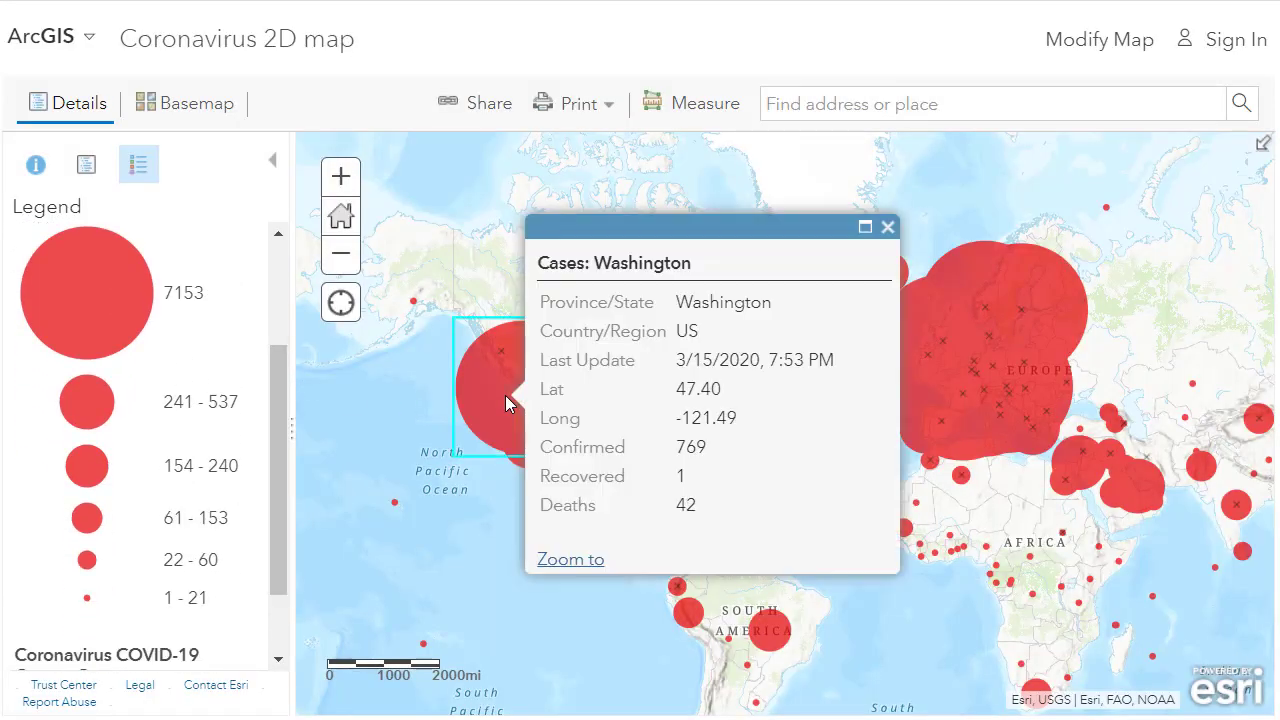
pyautogui.click(886, 230)
pyautogui.moveTo(815, 395); pyautogui.dragTo(491, 368)
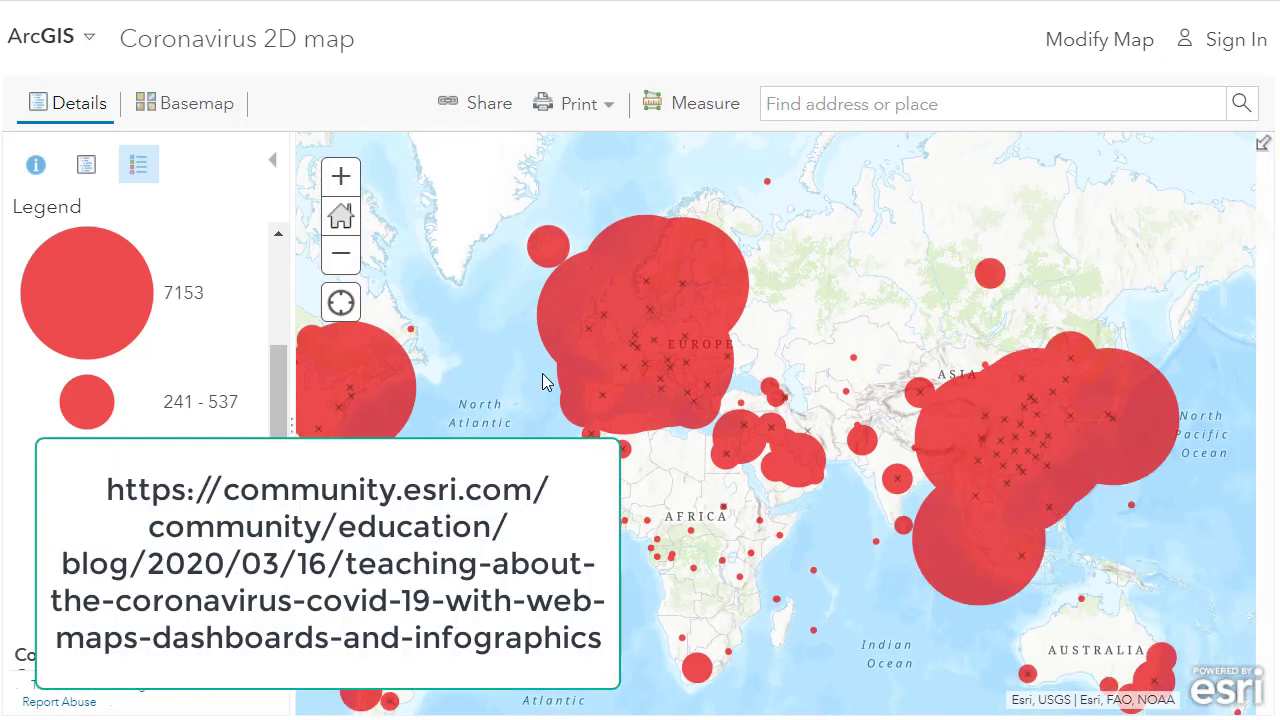
pyautogui.scroll(1, 537, 432)
pyautogui.moveTo(935, 497); pyautogui.dragTo(755, 474)
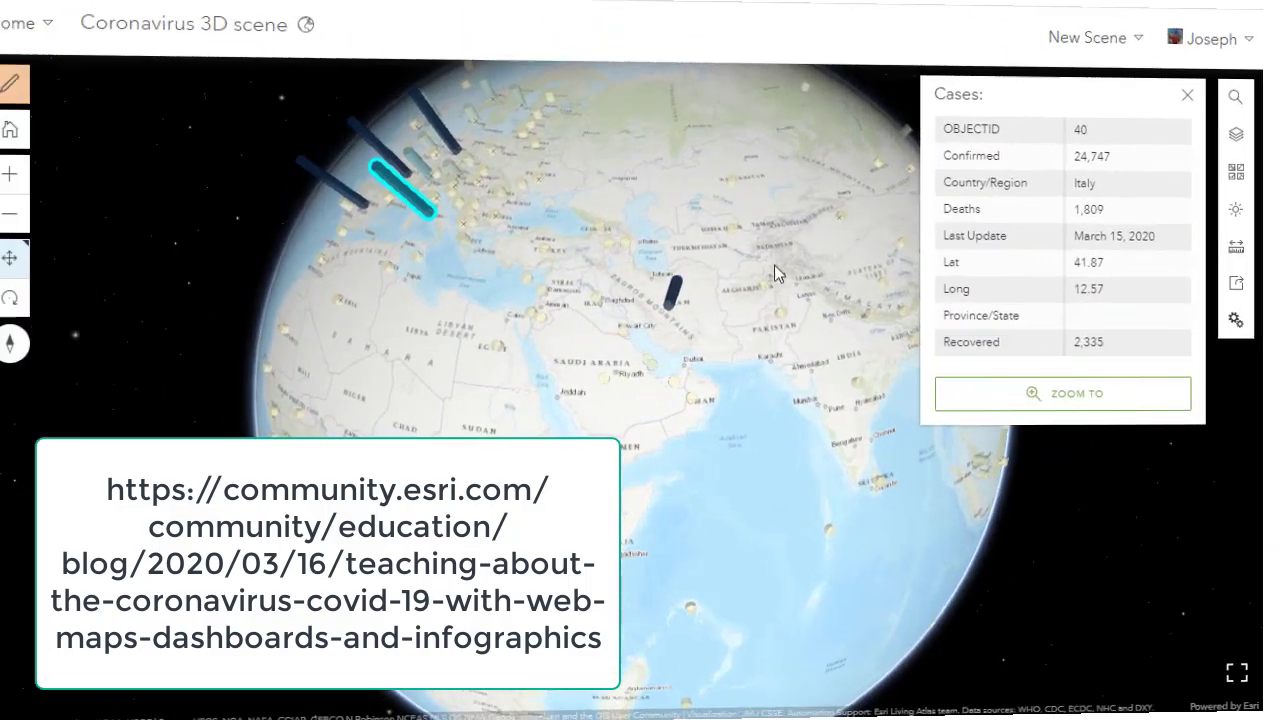
# Switch to the Coronavirus 3D scene and inspect the case details for Iran and Italy
pyautogui.click(676, 294)
pyautogui.moveTo(549, 316); pyautogui.dragTo(605, 190)
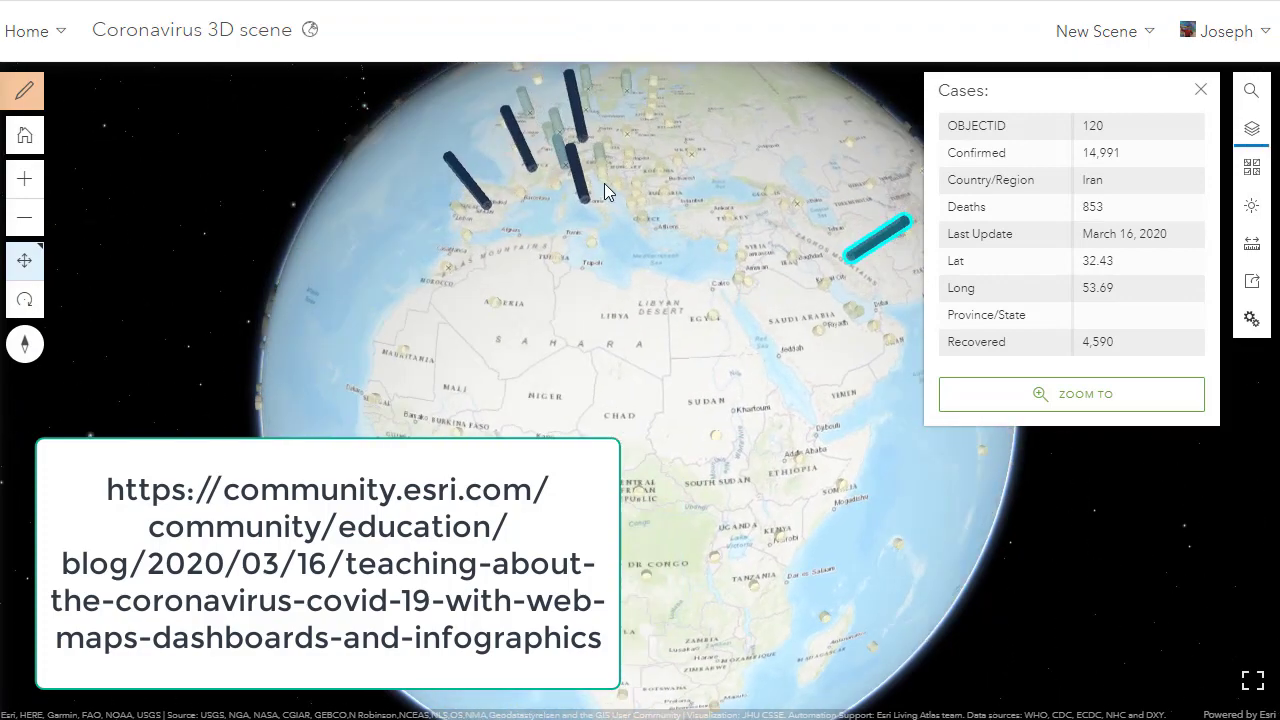
pyautogui.click(578, 180)
pyautogui.scroll(5, 622, 280)
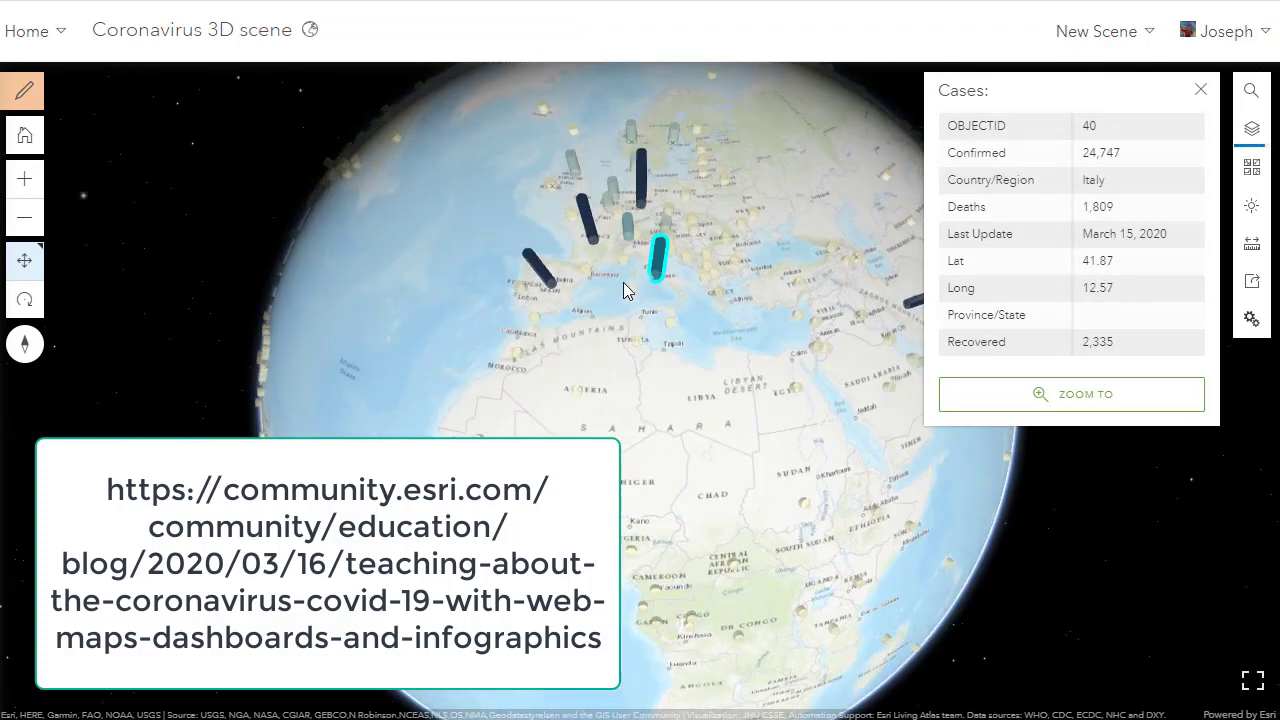
pyautogui.scroll(-5, 577, 276)
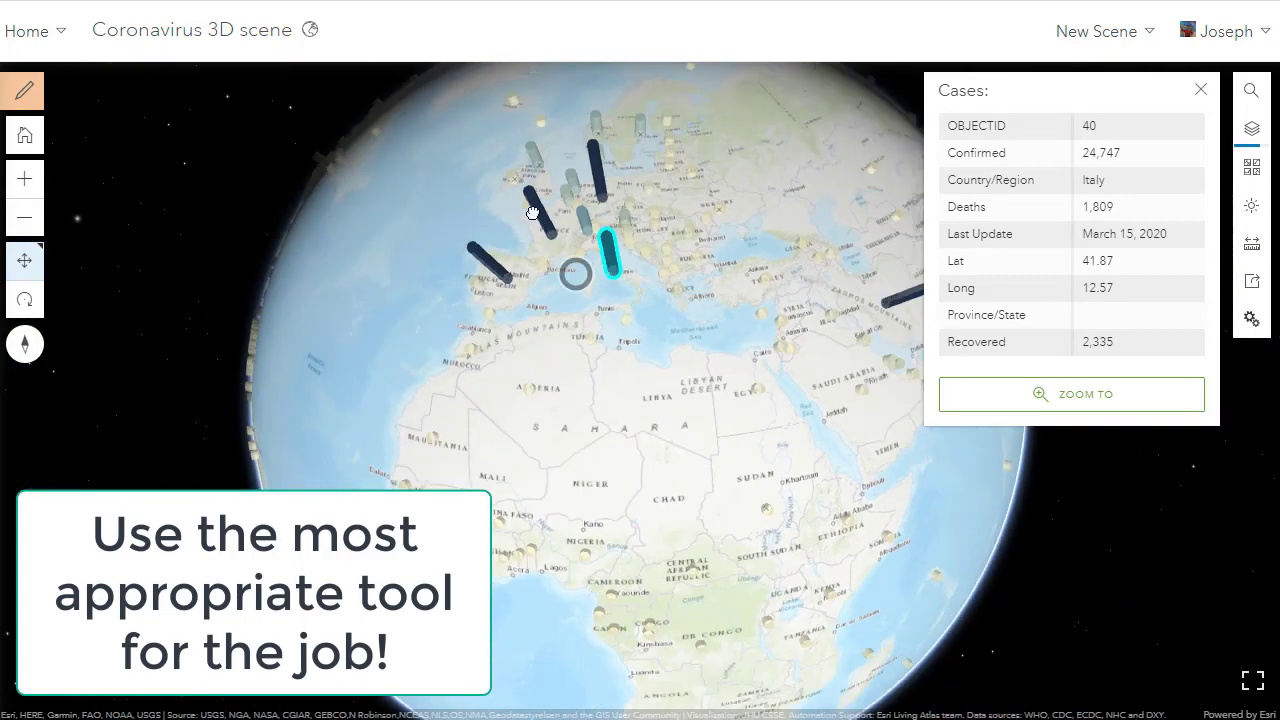
pyautogui.moveTo(595, 281); pyautogui.dragTo(548, 228)
pyautogui.scroll(4, 548, 228)
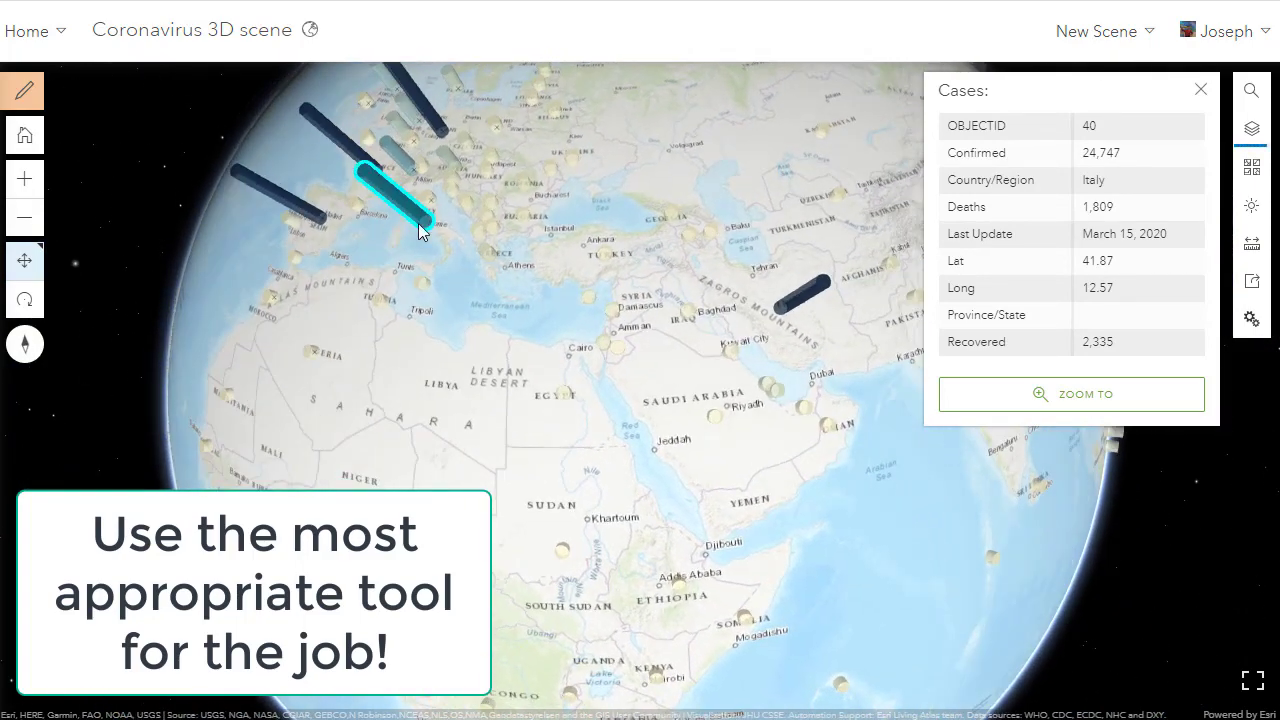
# Clear the Italy selection and inspect the case details for Kosovo and for Hubei, China
pyautogui.click(500, 213)
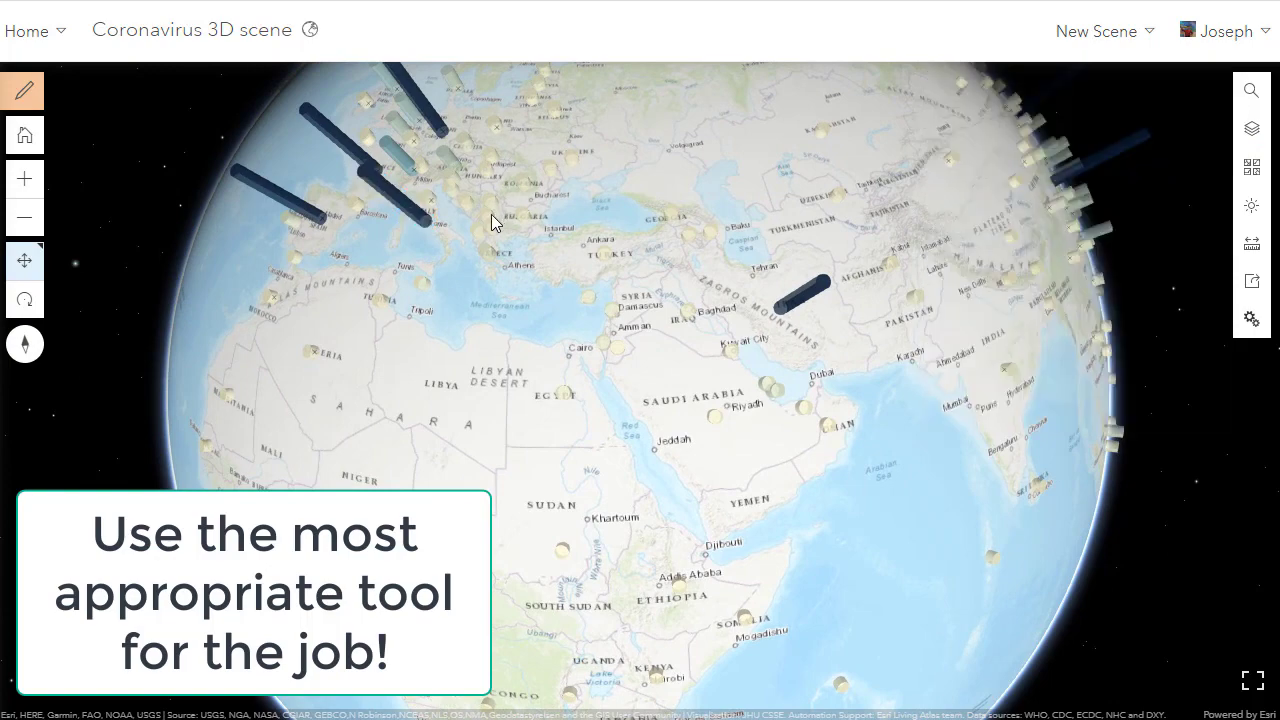
pyautogui.click(491, 214)
pyautogui.moveTo(703, 310); pyautogui.dragTo(423, 283)
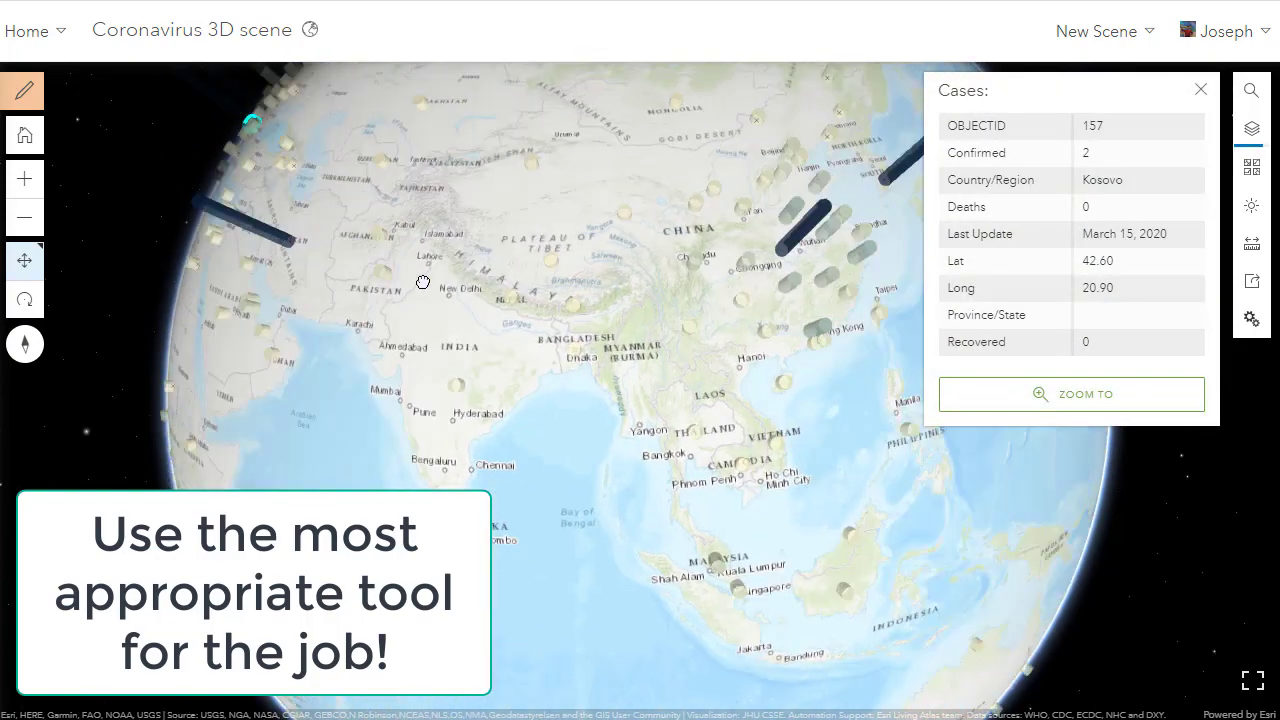
pyautogui.moveTo(751, 277); pyautogui.dragTo(641, 250)
pyautogui.click(628, 244)
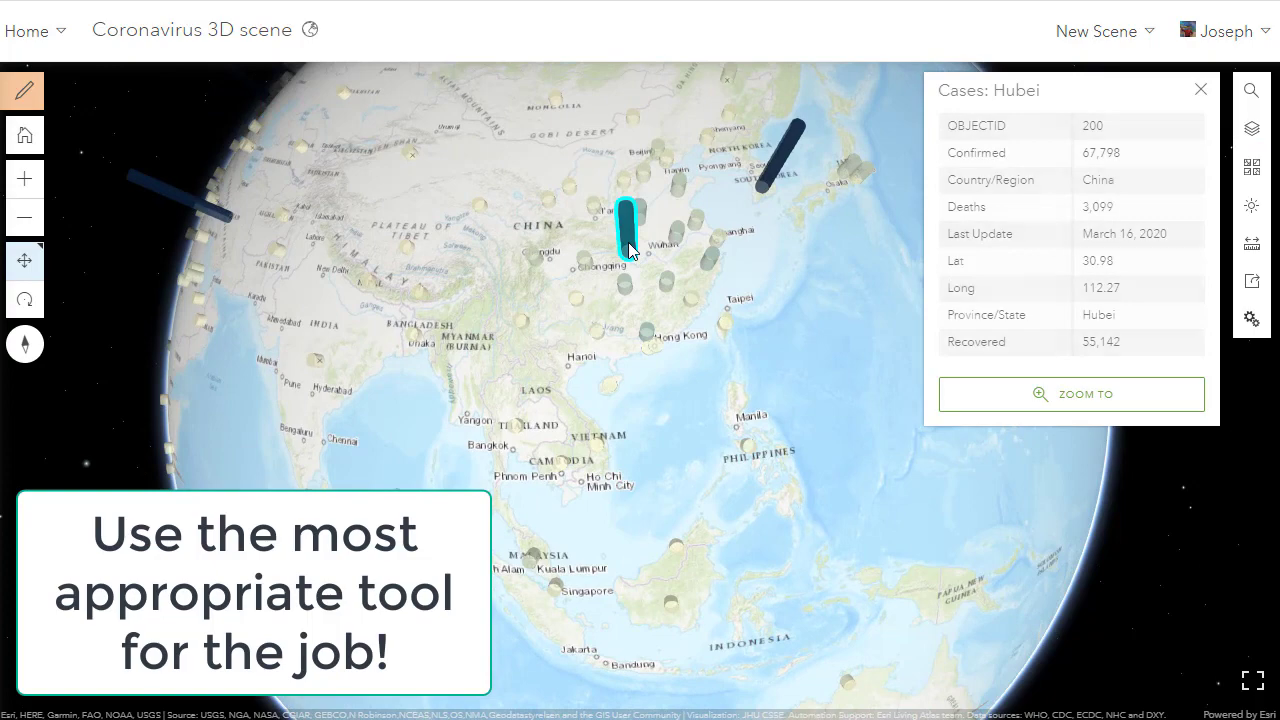
# Turn the globe past Australia and across the Pacific to examine the case columns in the Americas
pyautogui.moveTo(498, 328); pyautogui.dragTo(327, 253)
pyautogui.moveTo(586, 302); pyautogui.dragTo(519, 174)
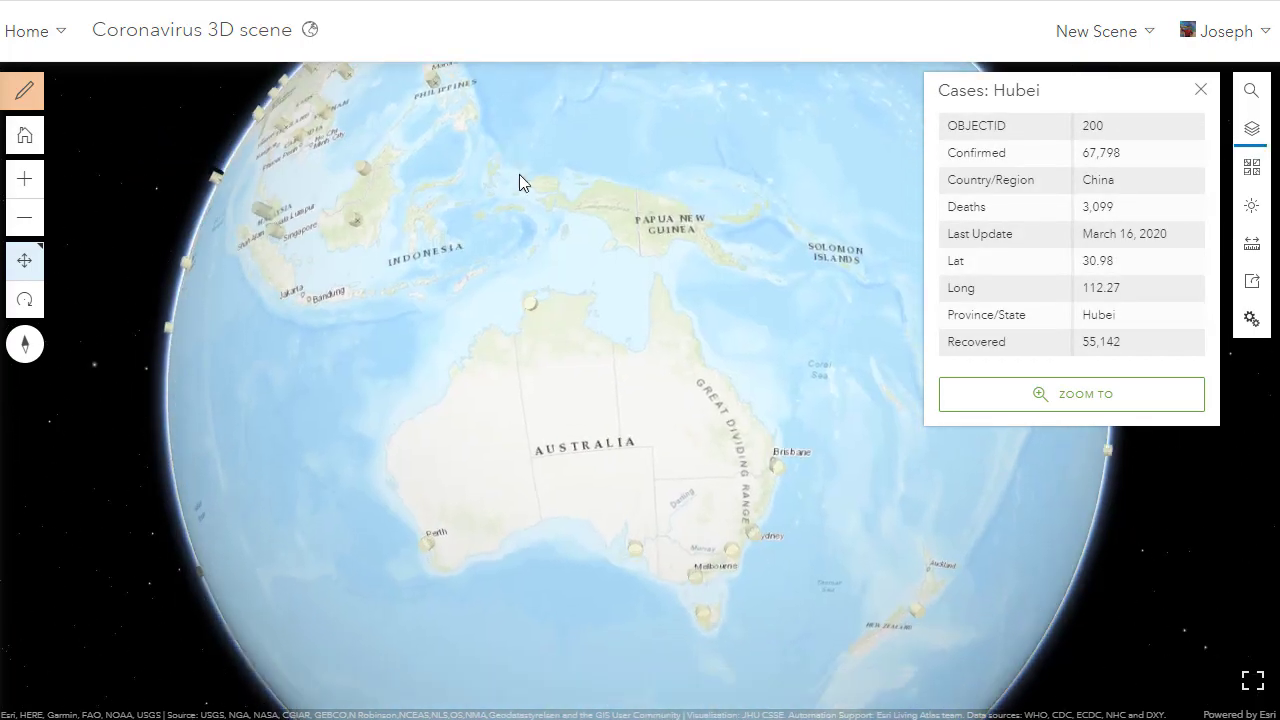
pyautogui.scroll(-3, 604, 371)
pyautogui.moveTo(661, 336); pyautogui.dragTo(490, 405)
pyautogui.moveTo(712, 312); pyautogui.dragTo(545, 478)
pyautogui.moveTo(668, 314); pyautogui.dragTo(470, 372)
pyautogui.moveTo(646, 343); pyautogui.dragTo(591, 326)
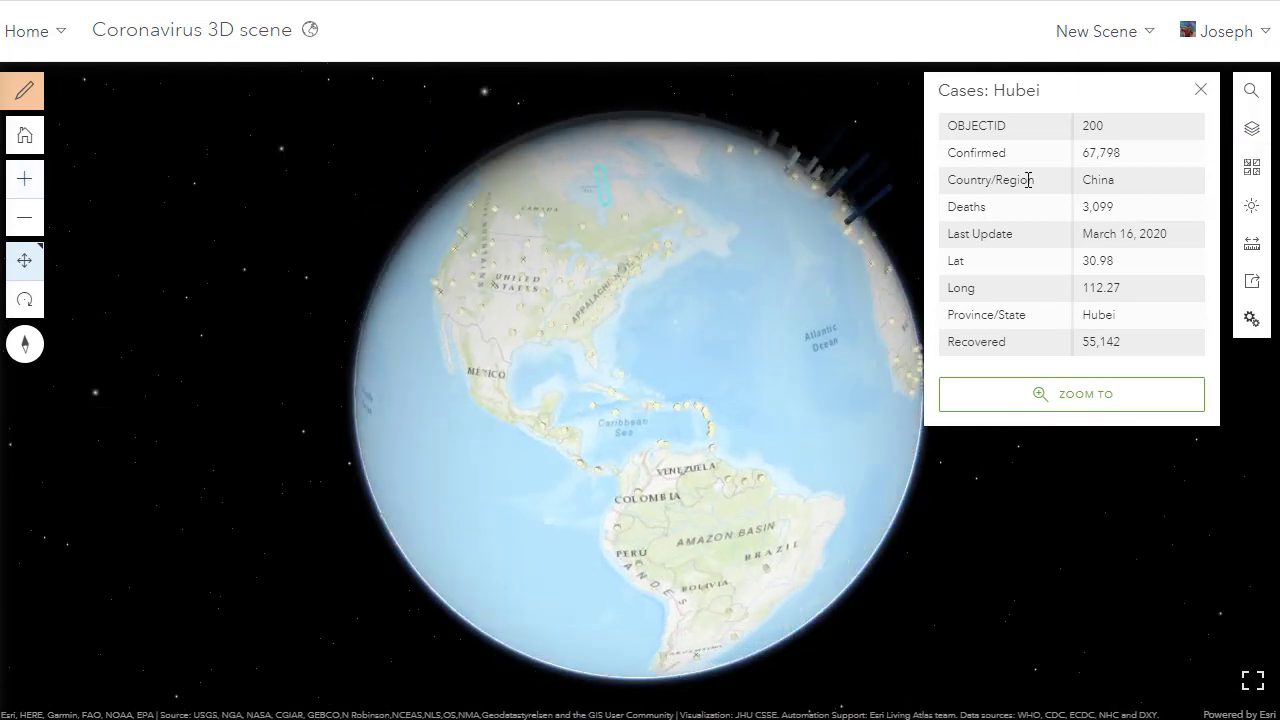
# Close the Hubei case details and change the scene's basemap to Imagery
pyautogui.click(1201, 90)
pyautogui.click(1251, 167)
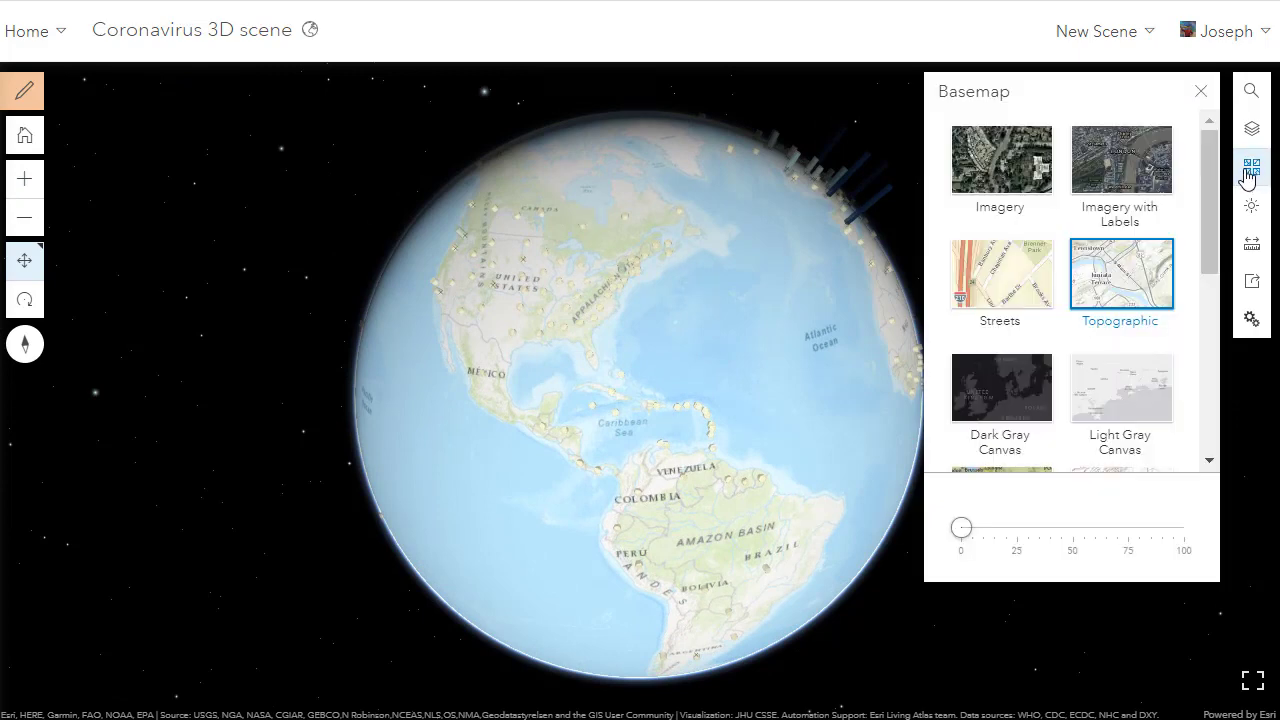
pyautogui.click(1020, 172)
# Bring Europe into close view and tilt the scene in rotate mode to compare column heights against the horizon
pyautogui.moveTo(588, 289); pyautogui.dragTo(541, 259)
pyautogui.moveTo(707, 264); pyautogui.dragTo(463, 329)
pyautogui.scroll(5, 674, 260)
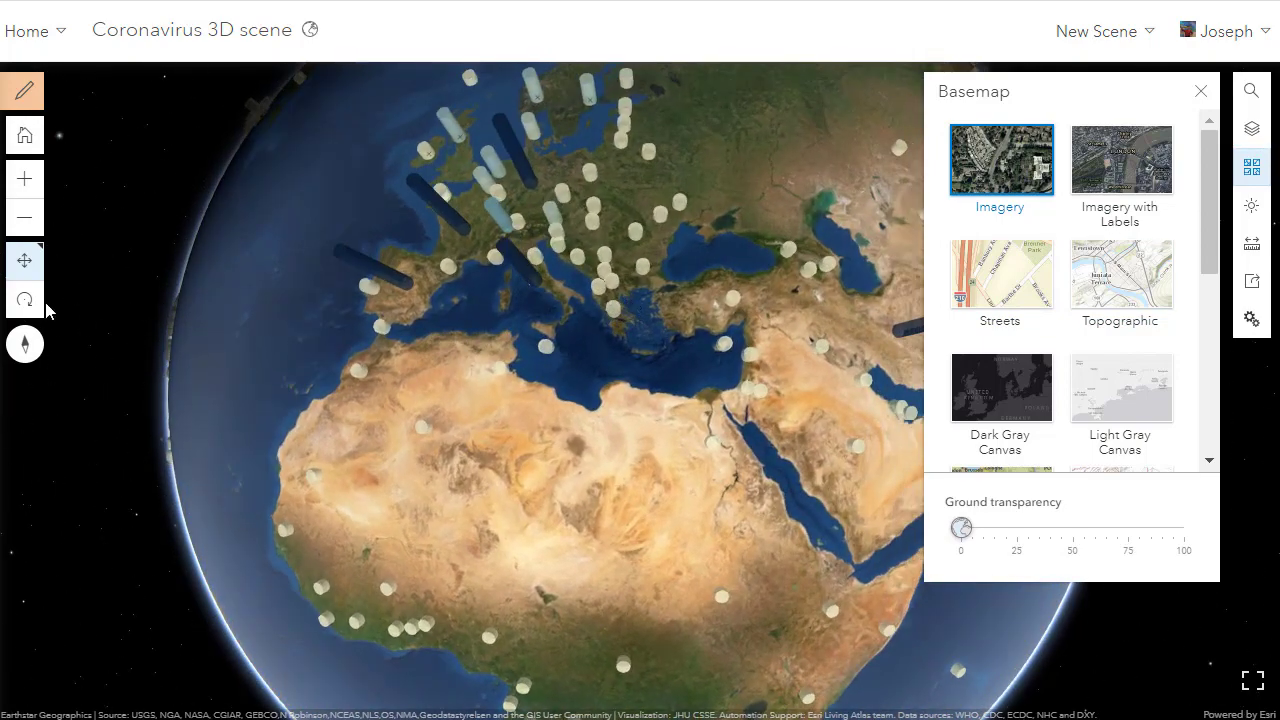
pyautogui.click(29, 302)
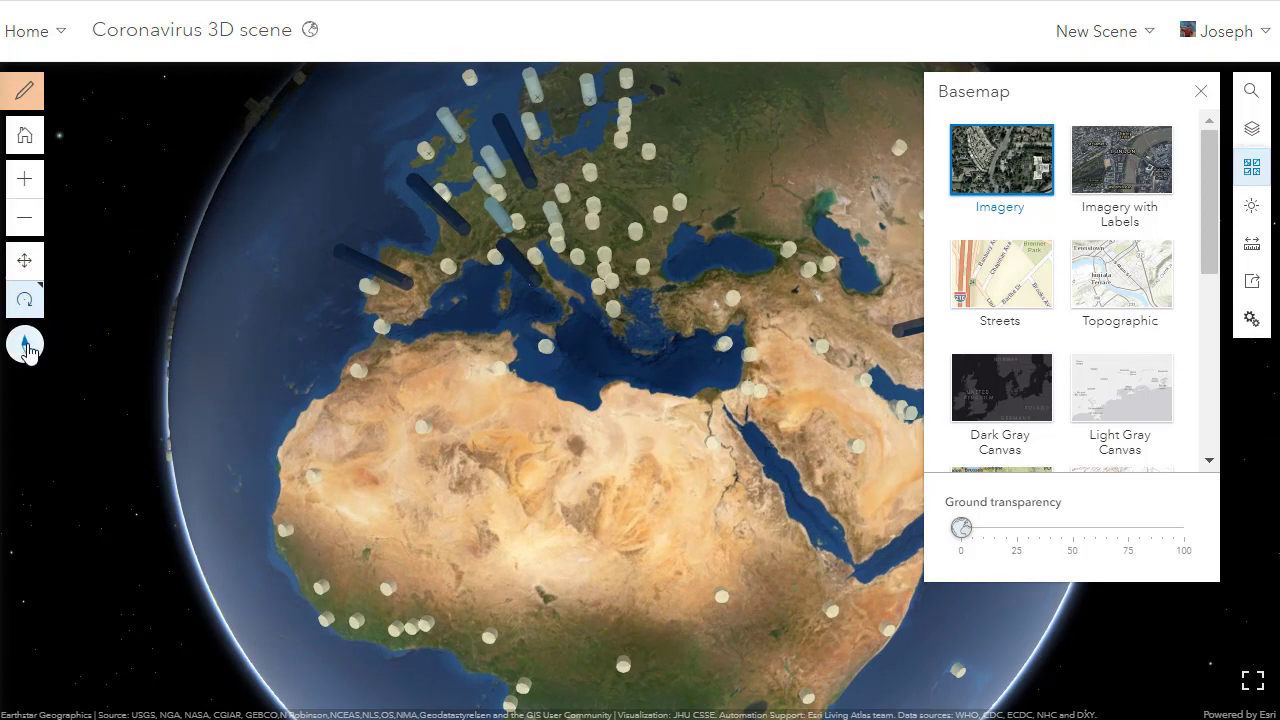
pyautogui.moveTo(378, 356); pyautogui.dragTo(350, 231)
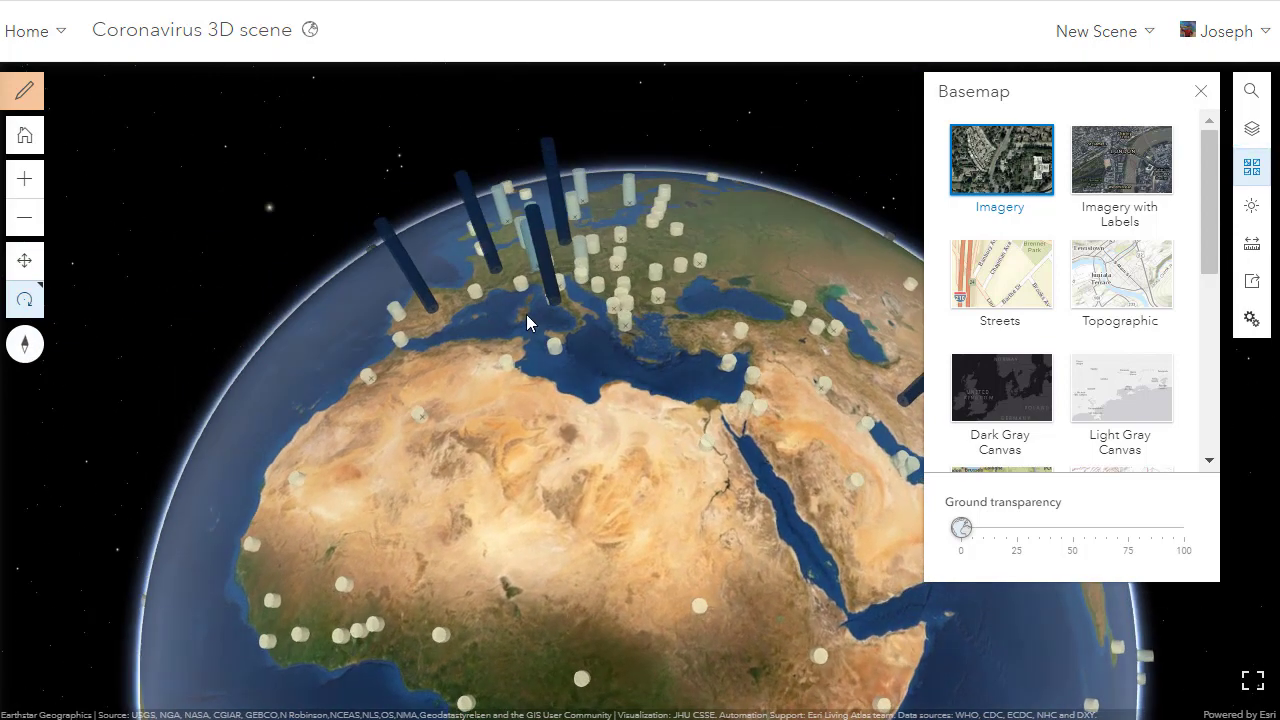
pyautogui.scroll(5, 526, 312)
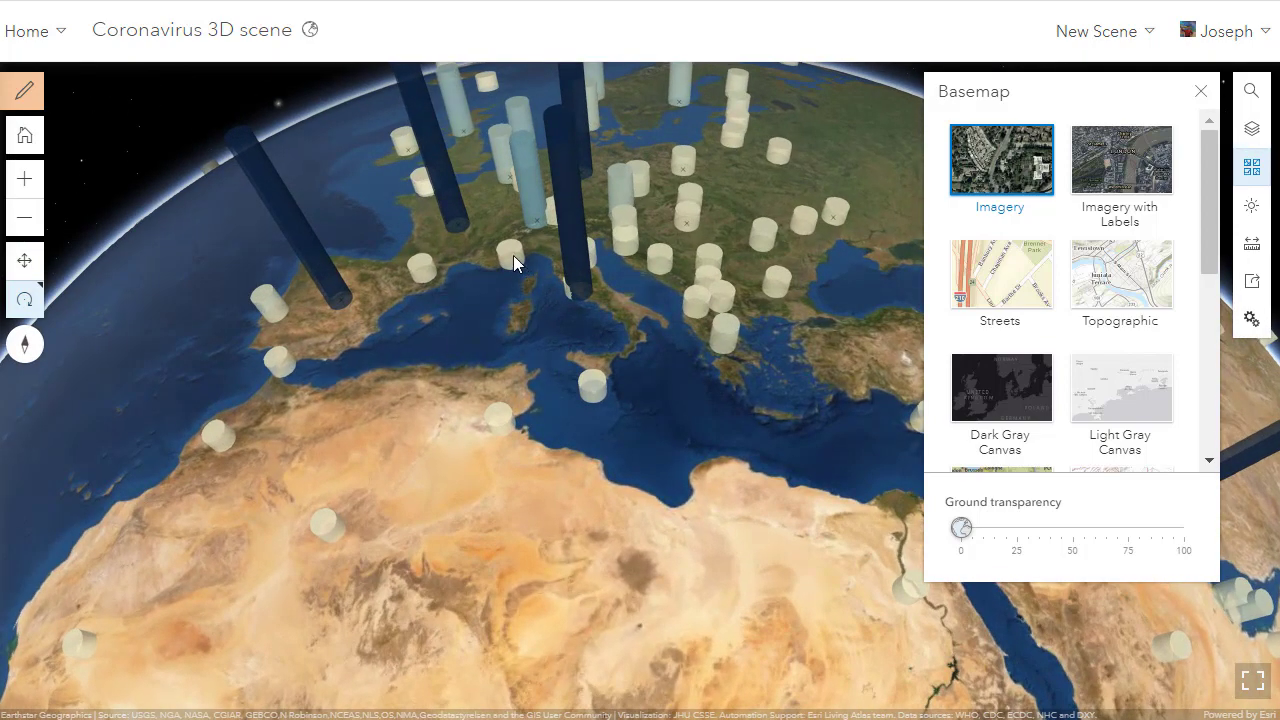
# Inspect the case details for Andorra and Spain, and zoom to Spain's column to compare it with its neighbours
pyautogui.click(510, 256)
pyautogui.click(413, 274)
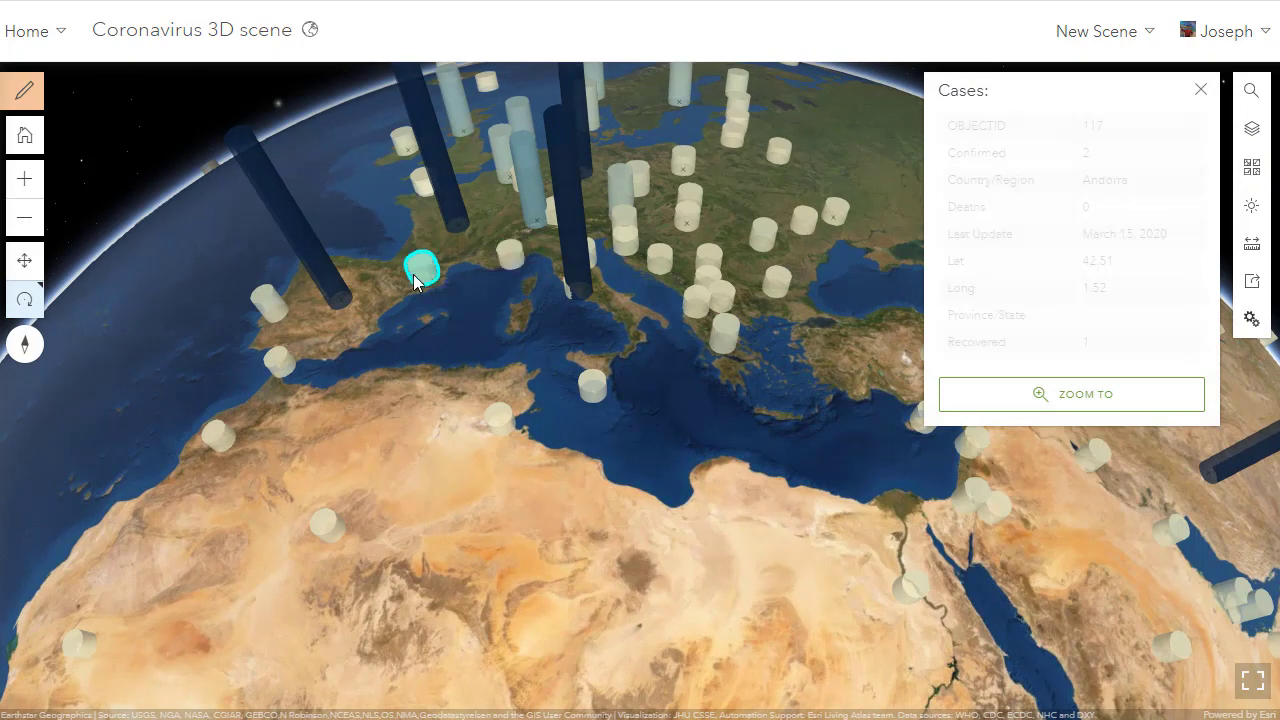
pyautogui.click(338, 284)
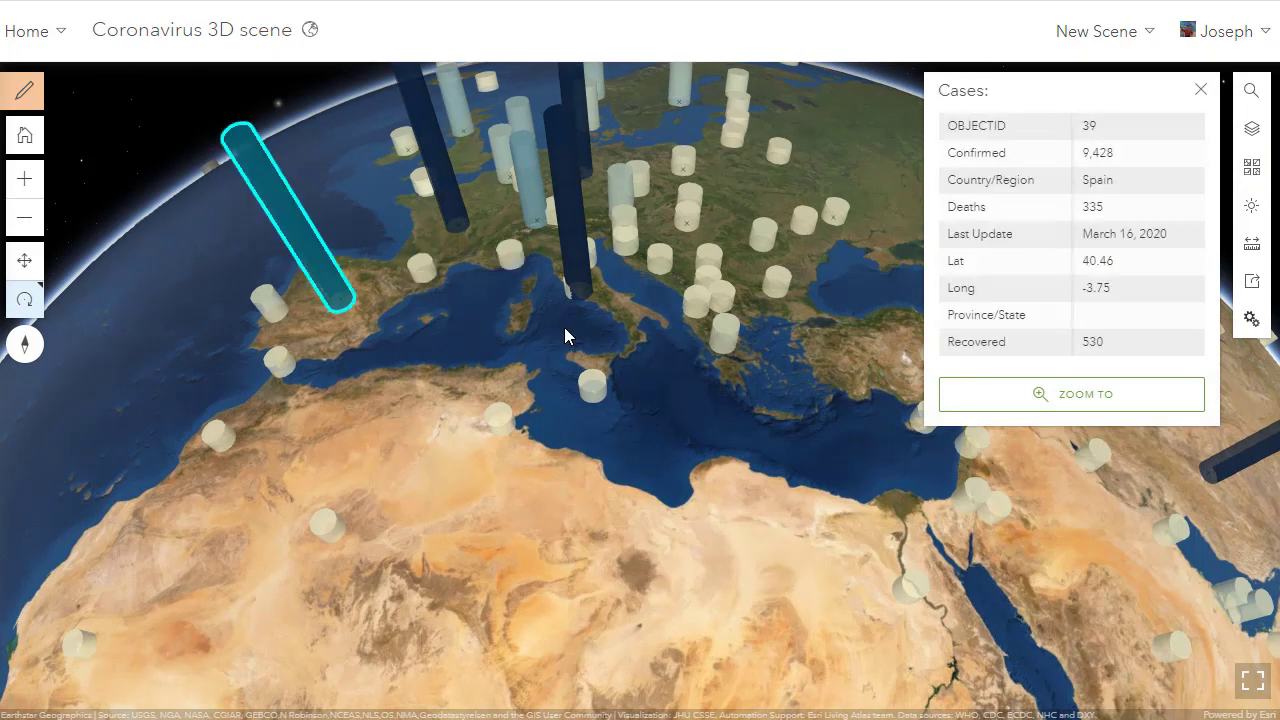
pyautogui.click(1022, 396)
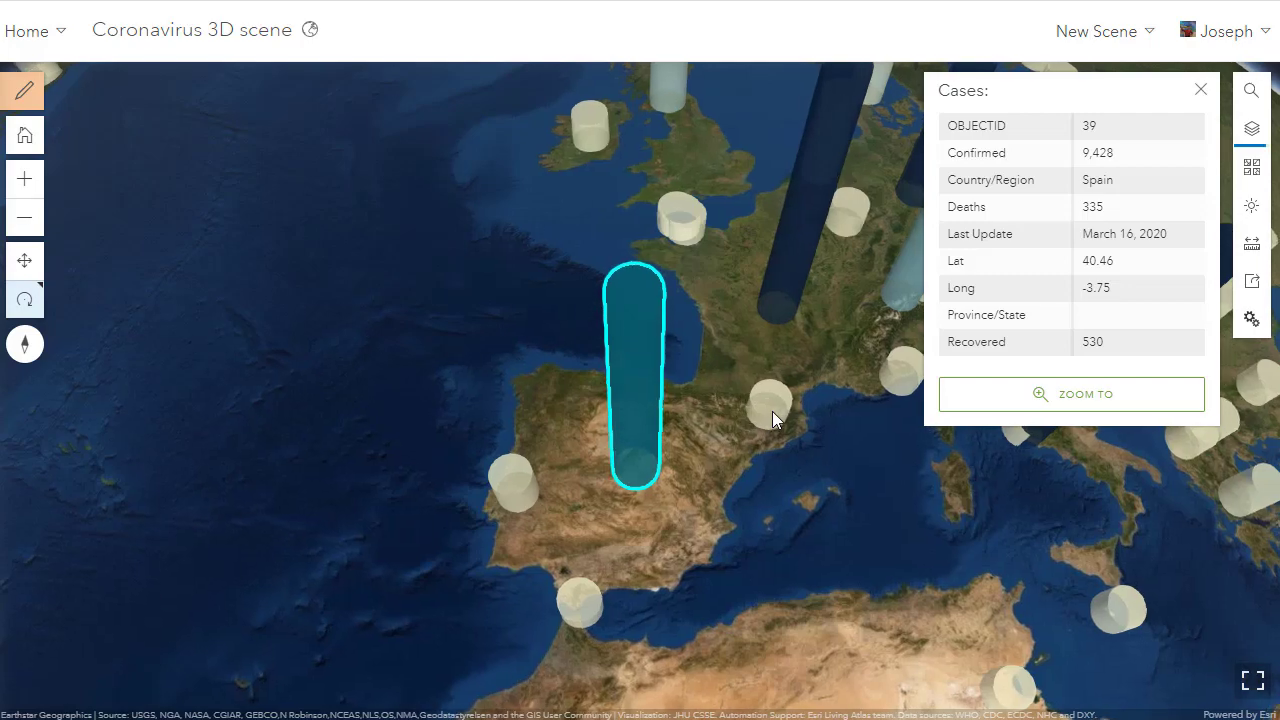
pyautogui.moveTo(729, 434); pyautogui.dragTo(958, 291)
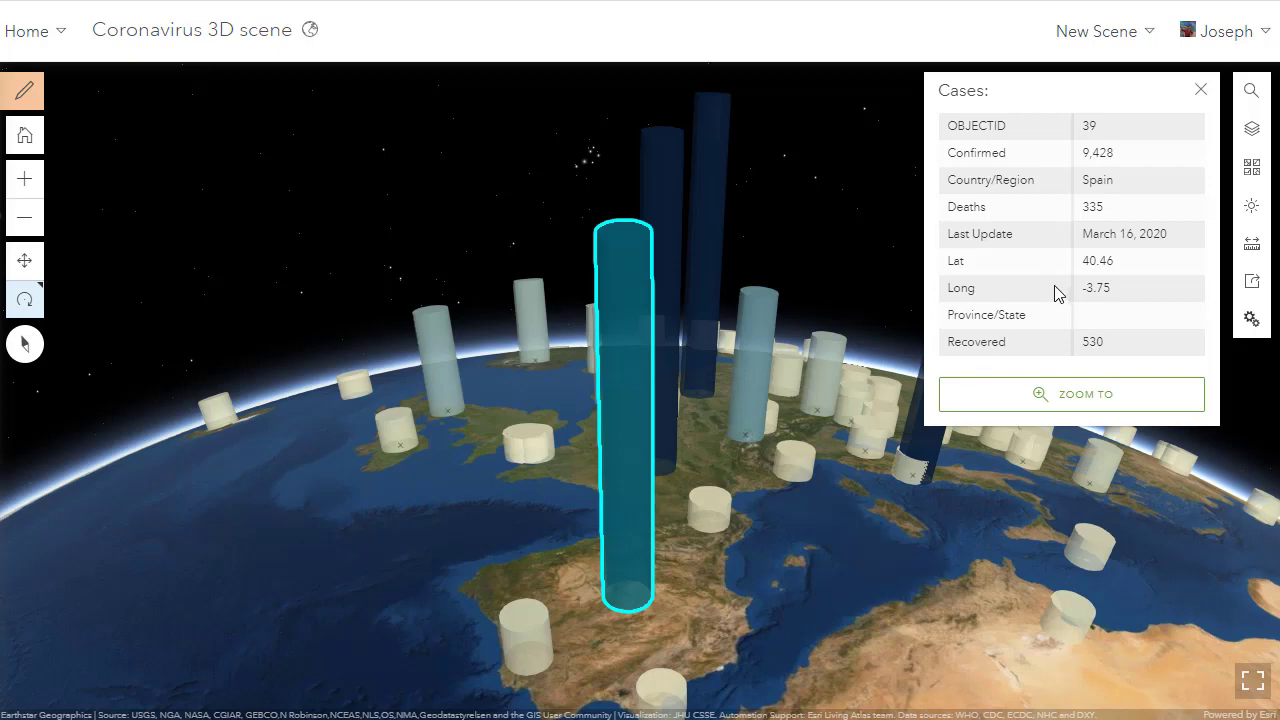
pyautogui.scroll(-3, 724, 380)
pyautogui.moveTo(791, 479); pyautogui.dragTo(742, 574)
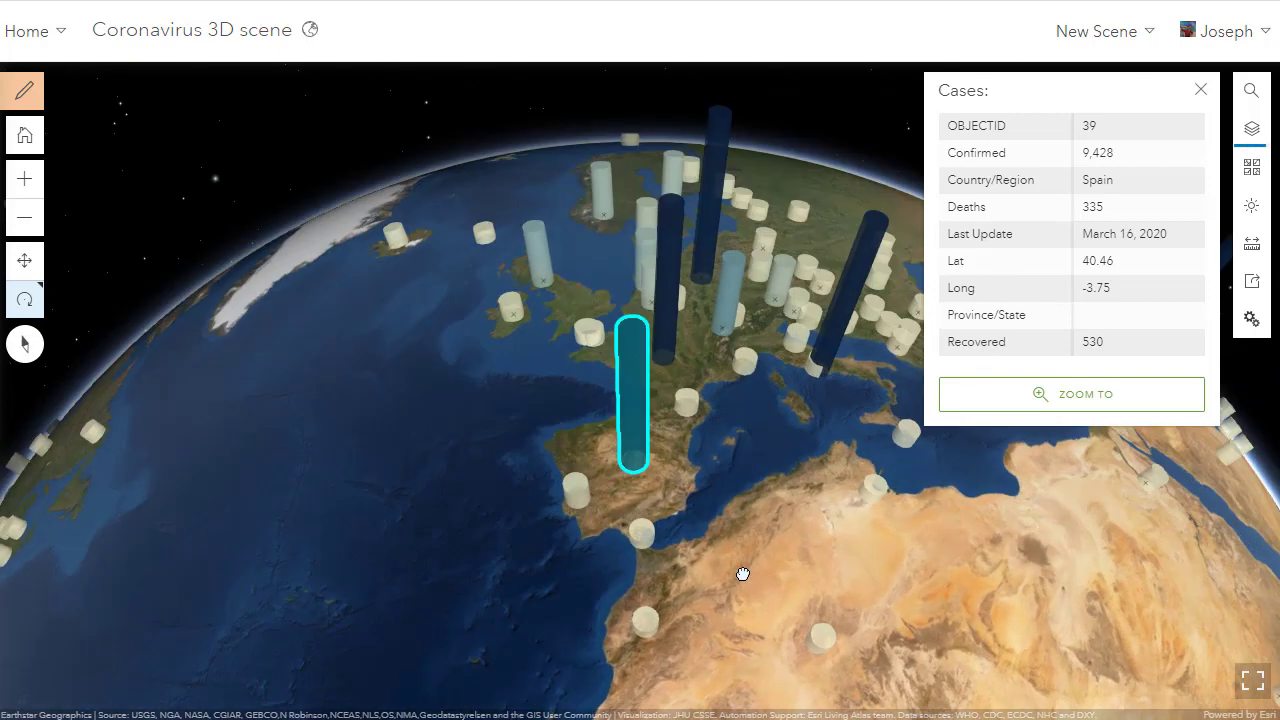
# Set the scene's daylight time to 02:00 PM and show shadows
pyautogui.click(1252, 208)
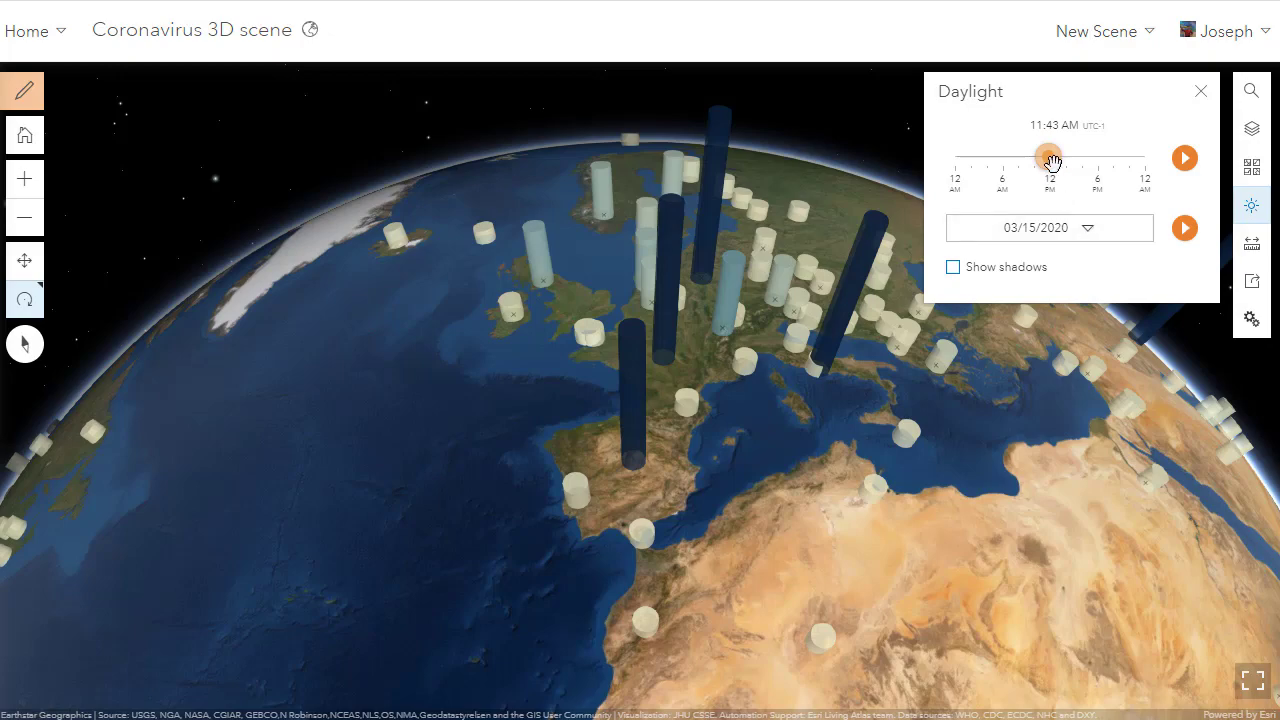
pyautogui.moveTo(1058, 160); pyautogui.dragTo(1073, 185)
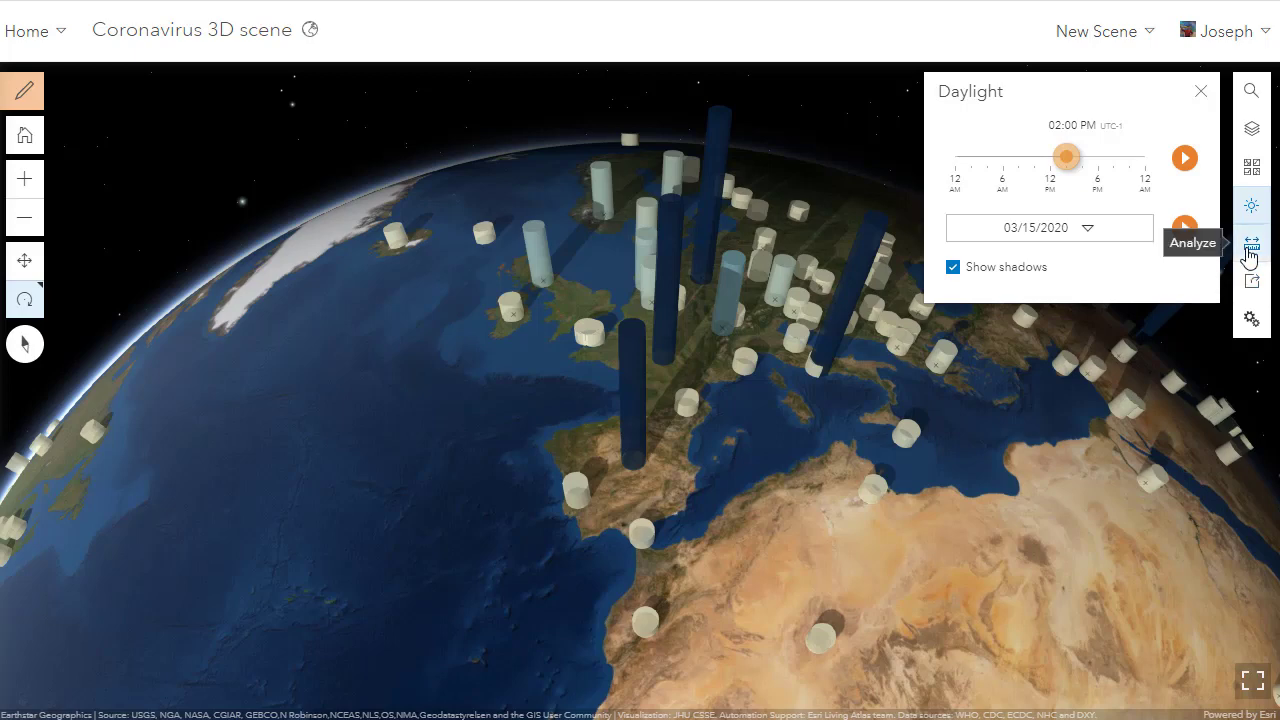
# Measure the distance from the United Kingdom column's base to Spain's column, with the unit set to Kilometers
pyautogui.click(1249, 241)
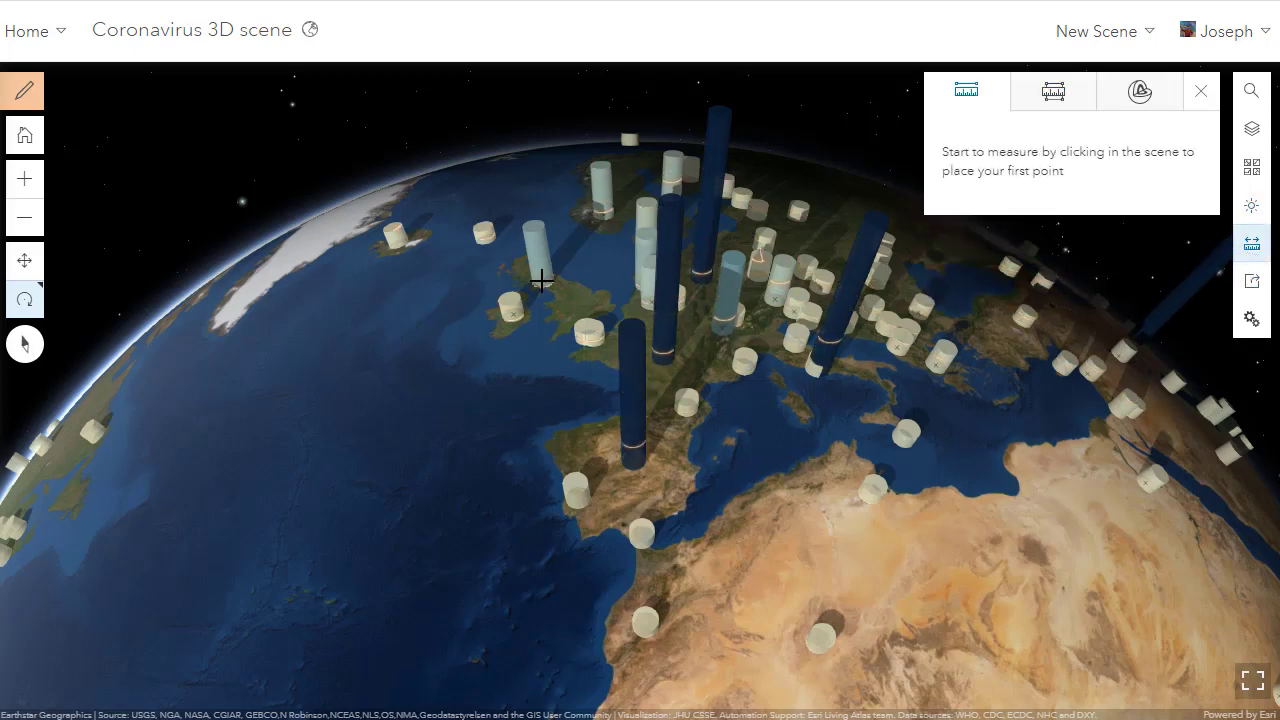
pyautogui.click(543, 290)
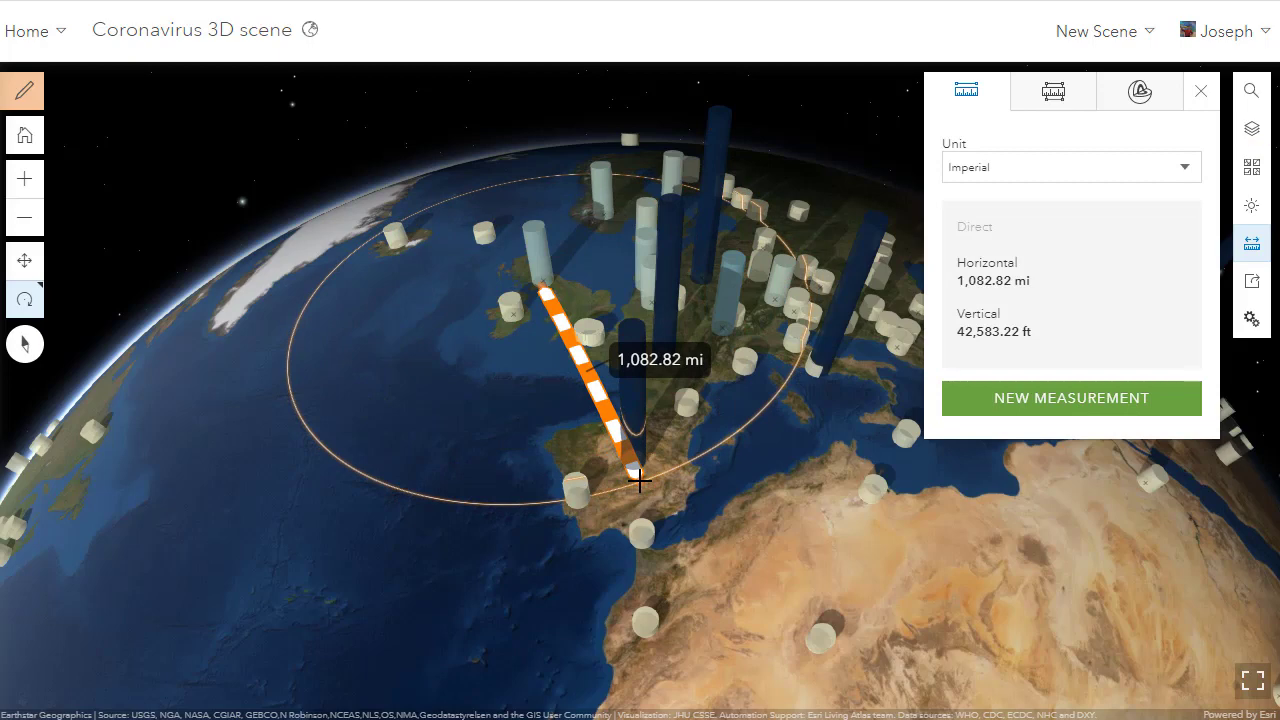
pyautogui.click(639, 480)
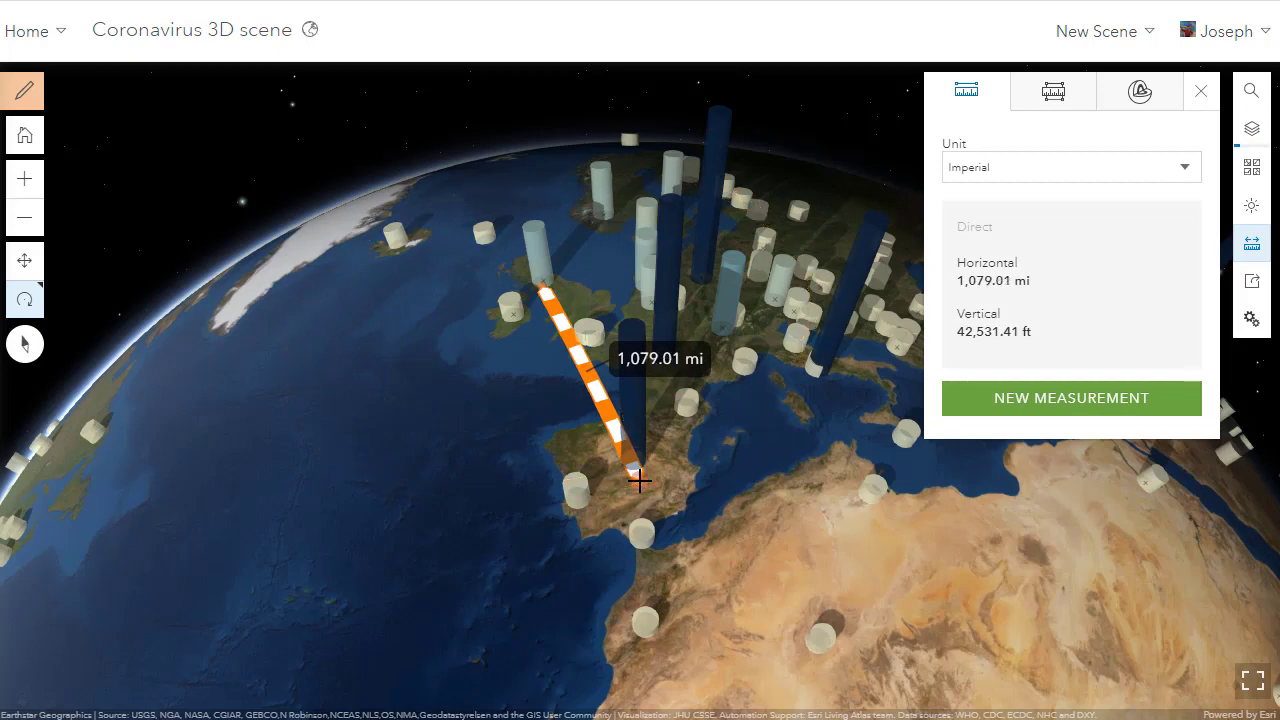
pyautogui.click(1190, 168)
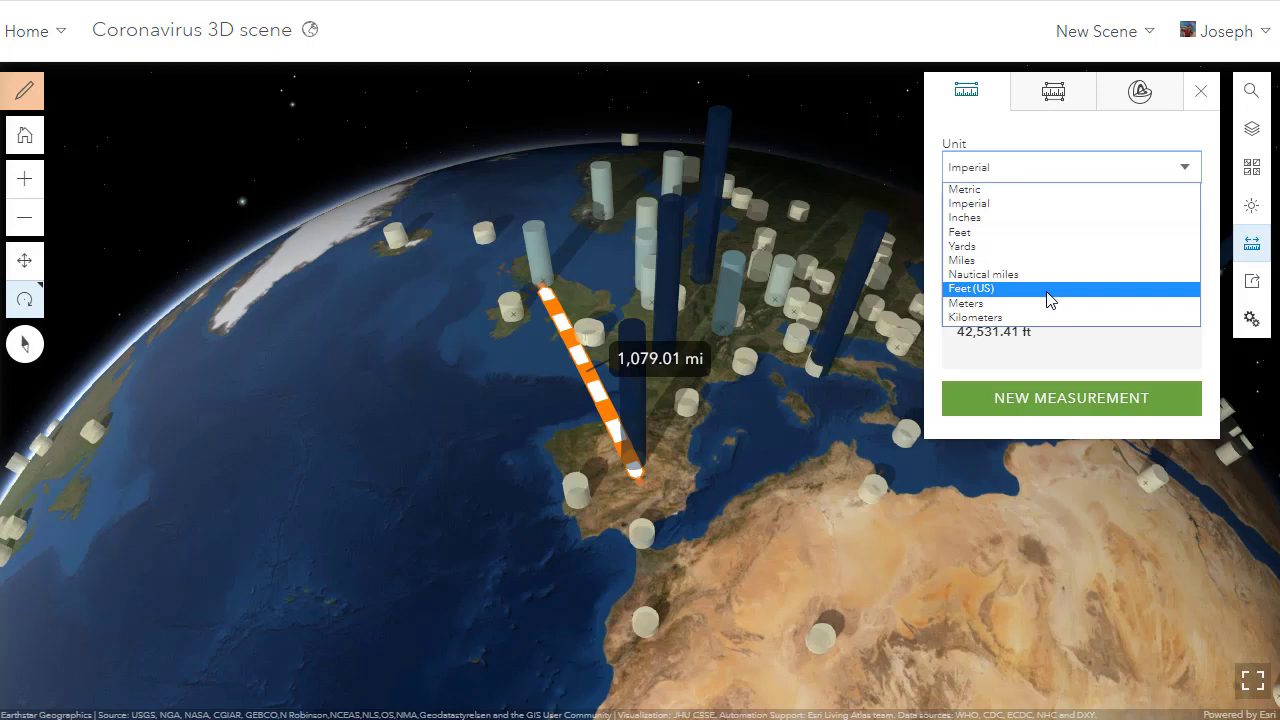
pyautogui.click(1033, 316)
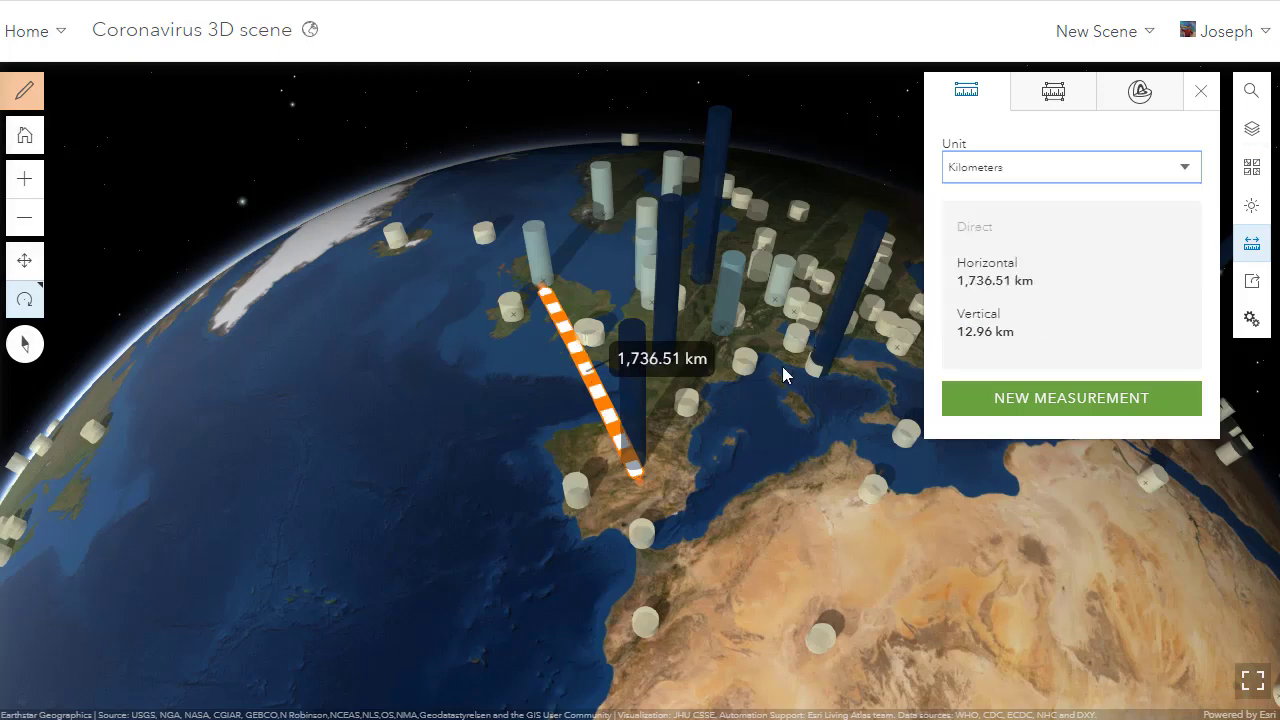
# Slice through the case columns over western Europe to examine the cut, and close the slice tool
pyautogui.click(1137, 98)
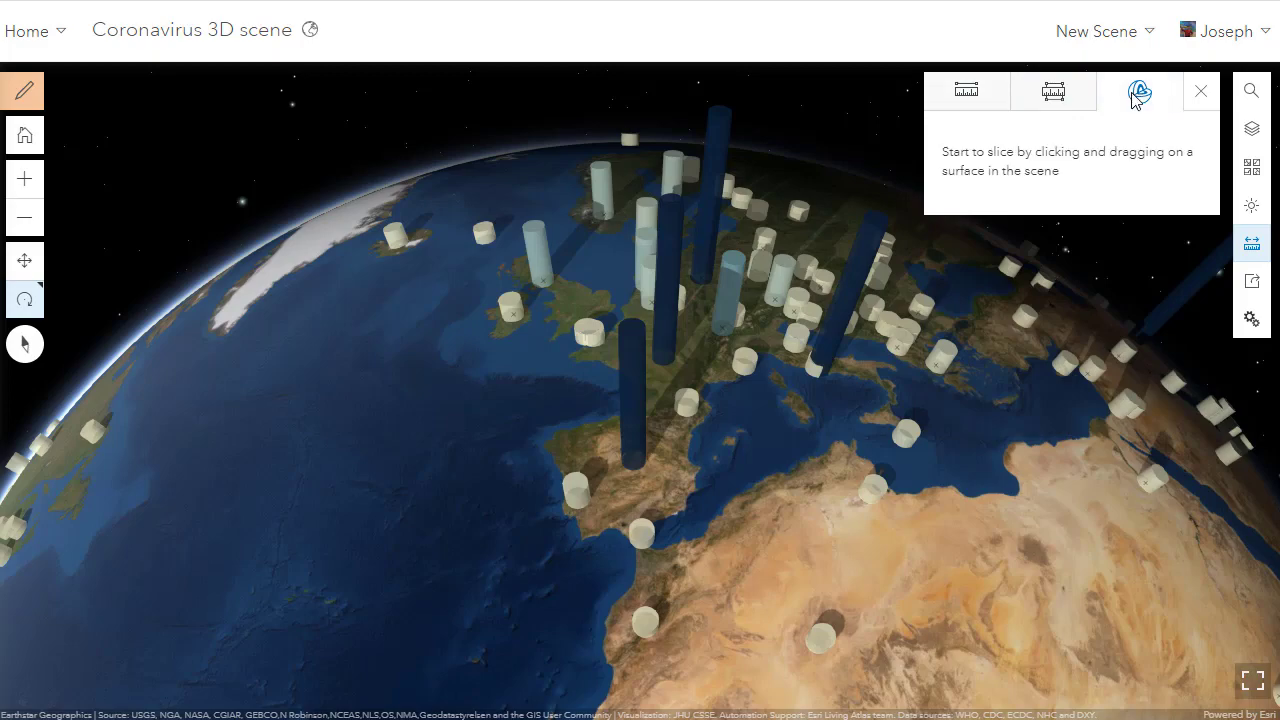
pyautogui.click(604, 374)
pyautogui.moveTo(586, 366); pyautogui.dragTo(703, 352)
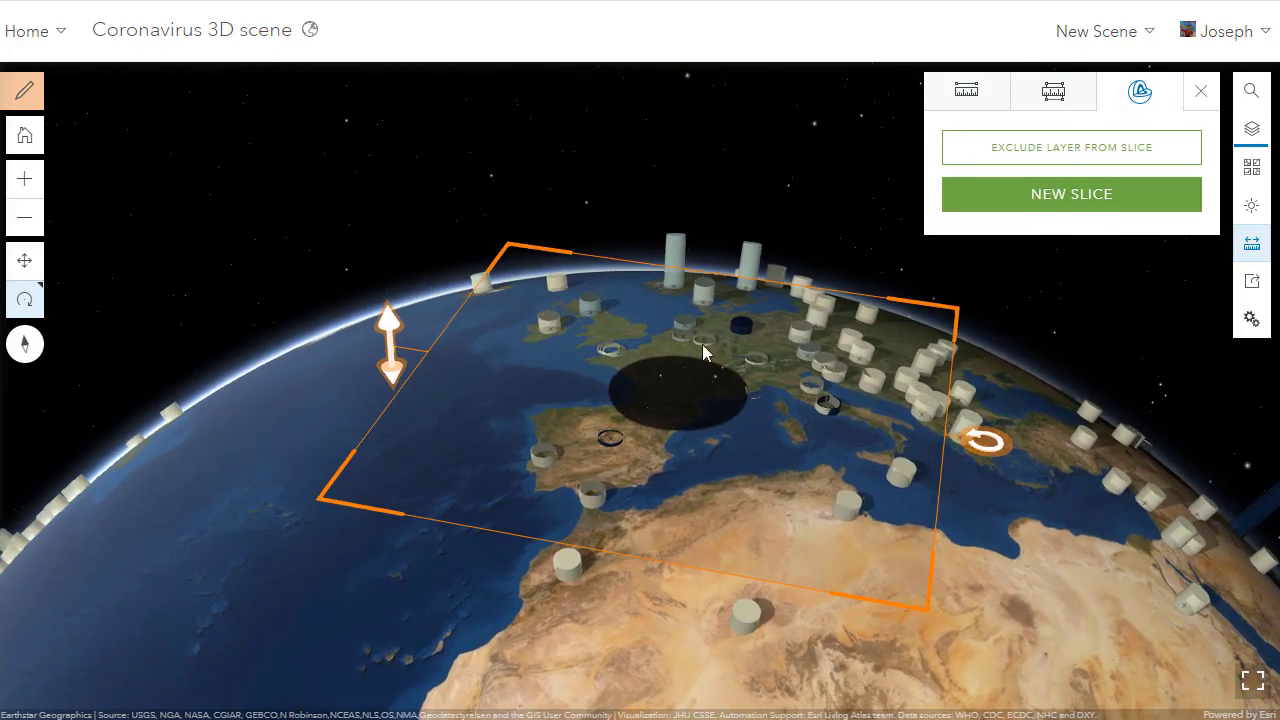
pyautogui.moveTo(840, 364); pyautogui.dragTo(752, 376)
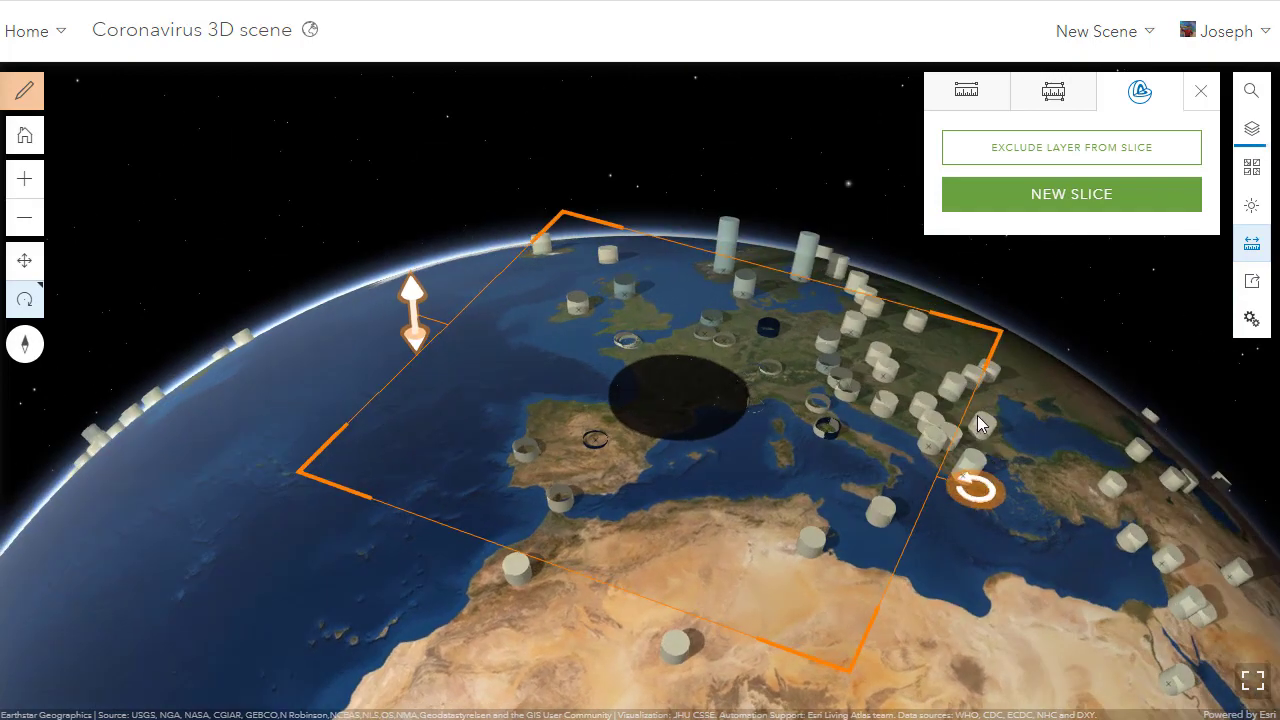
pyautogui.moveTo(894, 400); pyautogui.dragTo(847, 318)
pyautogui.scroll(-4, 856, 403)
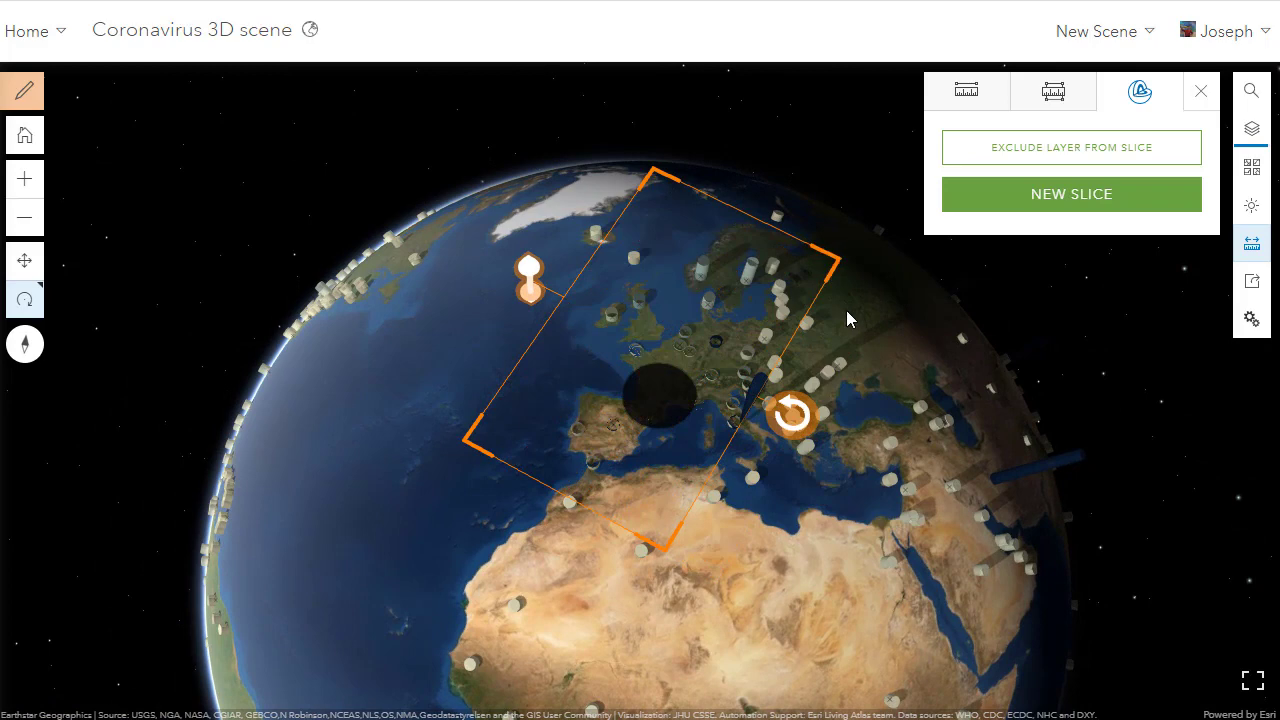
pyautogui.click(1197, 95)
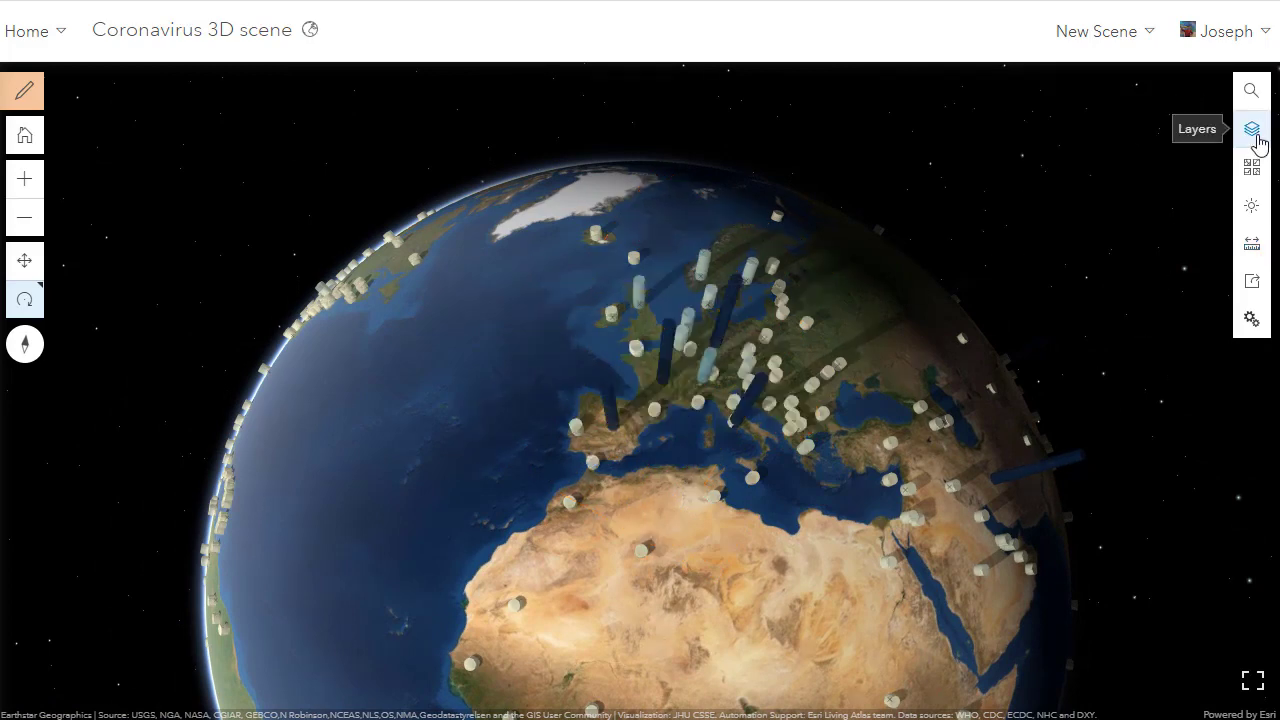
# Review the scene's layers, ground and properties in the designer, and close the designer
pyautogui.click(22, 91)
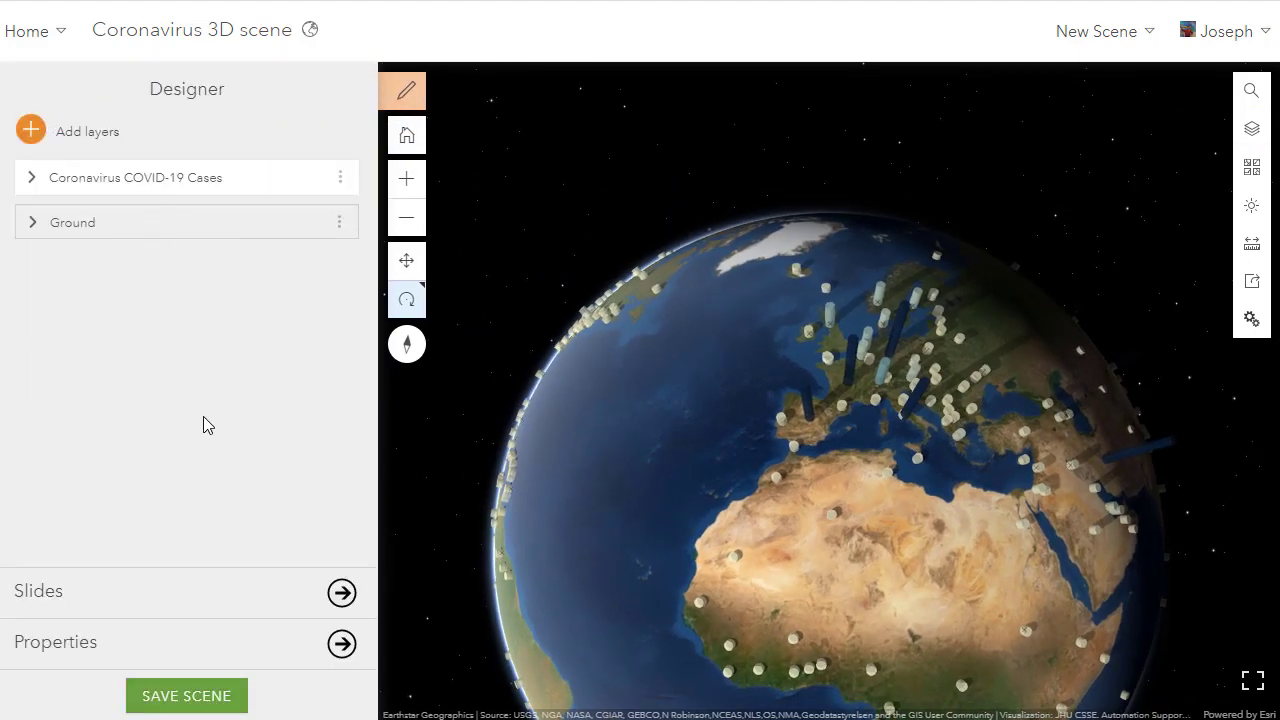
pyautogui.click(31, 179)
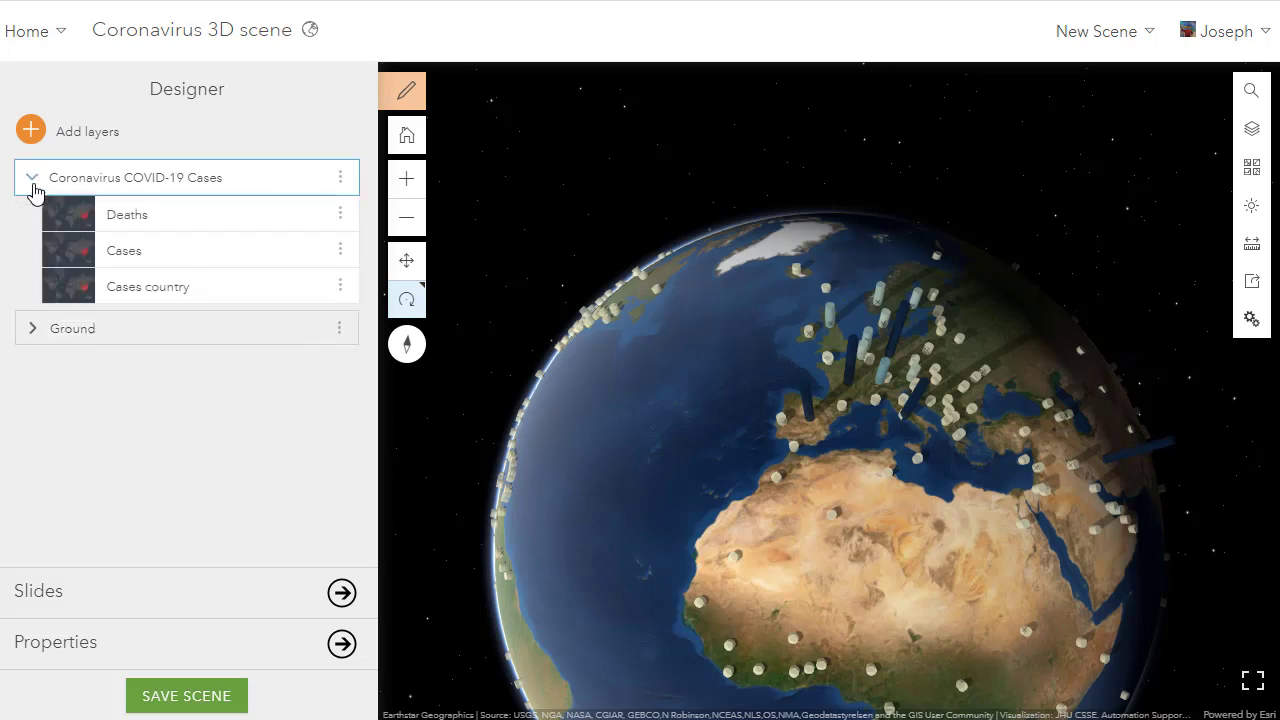
pyautogui.click(29, 333)
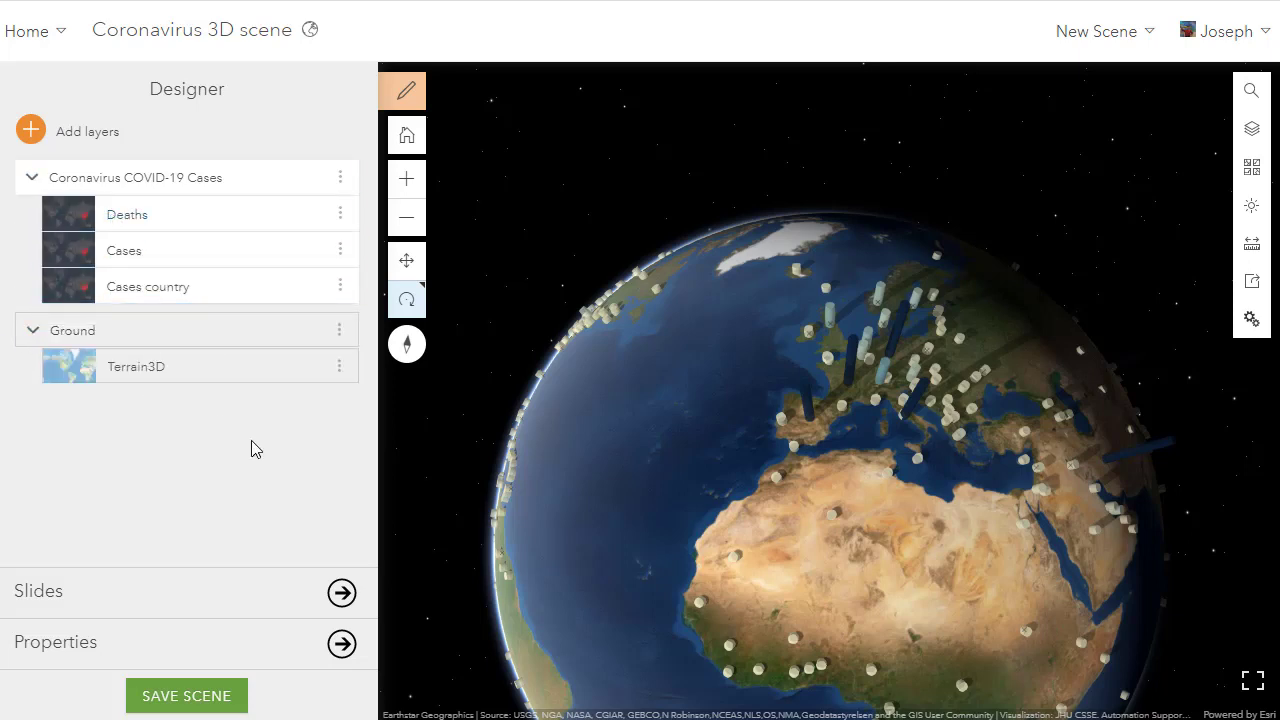
pyautogui.click(73, 652)
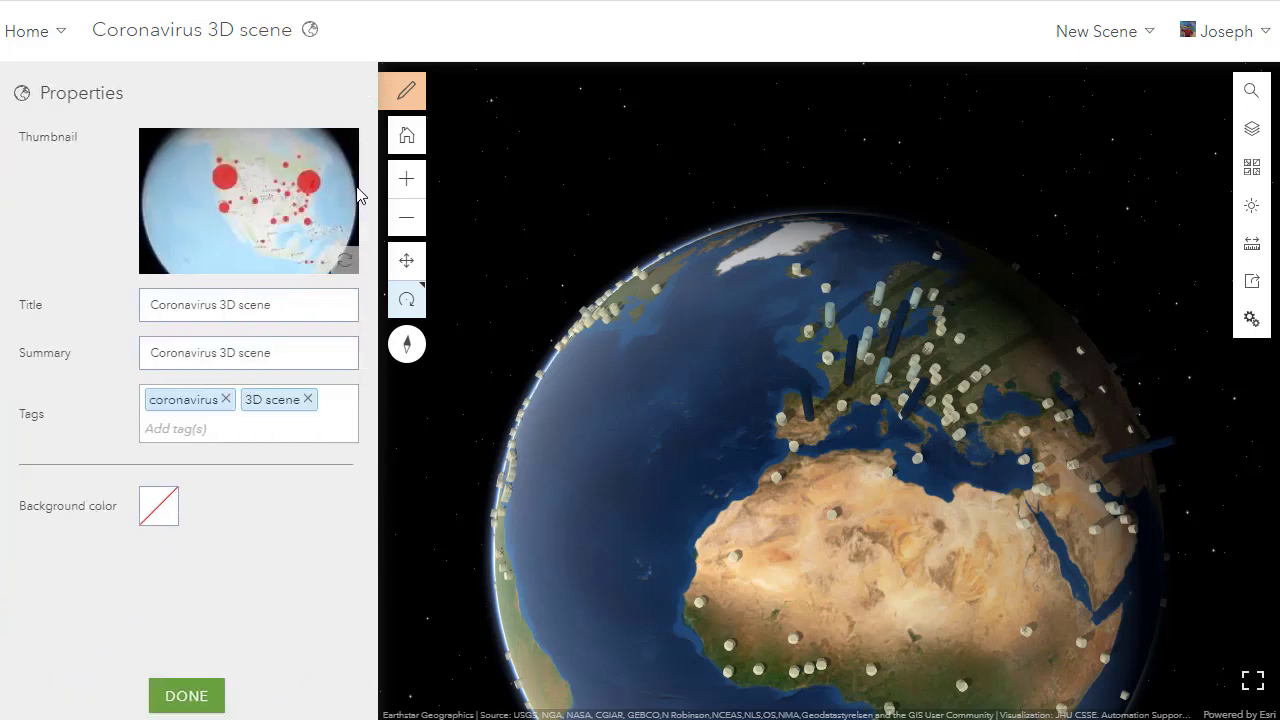
pyautogui.click(405, 90)
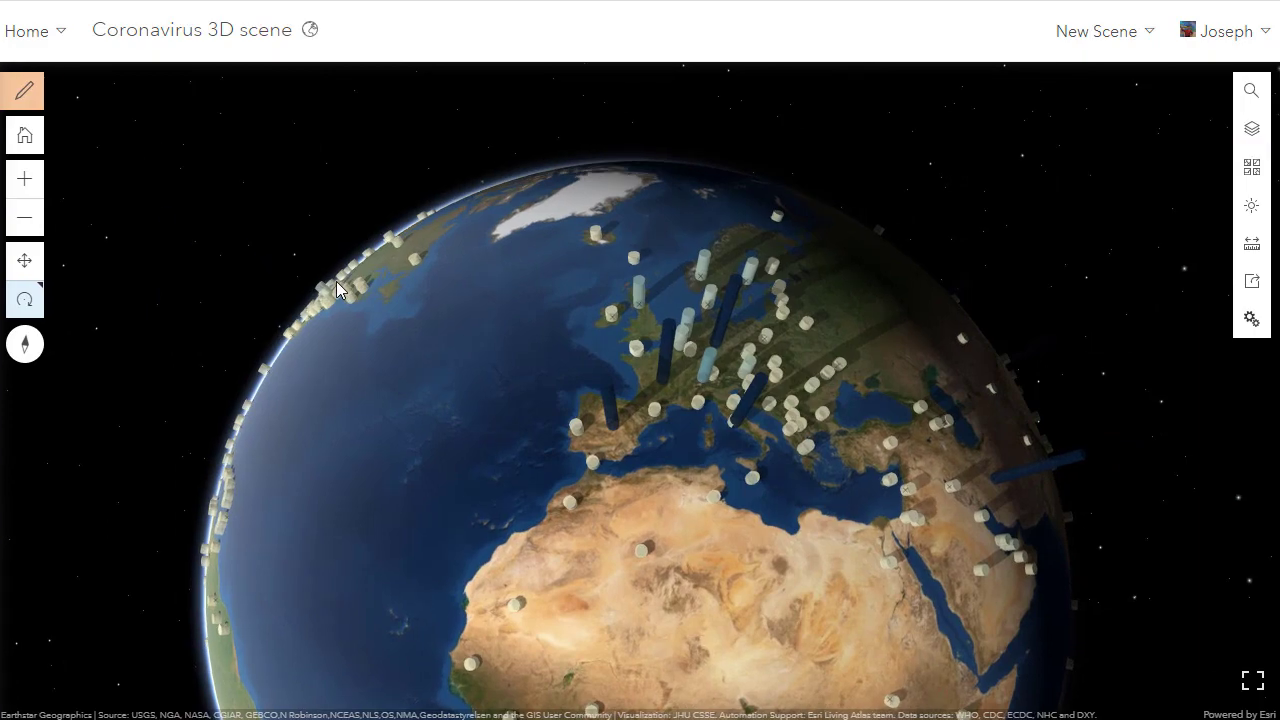
# Rotate the globe around Europe and Africa, and pan to East Asia to examine the case columns over China up close
pyautogui.moveTo(341, 410); pyautogui.dragTo(486, 306)
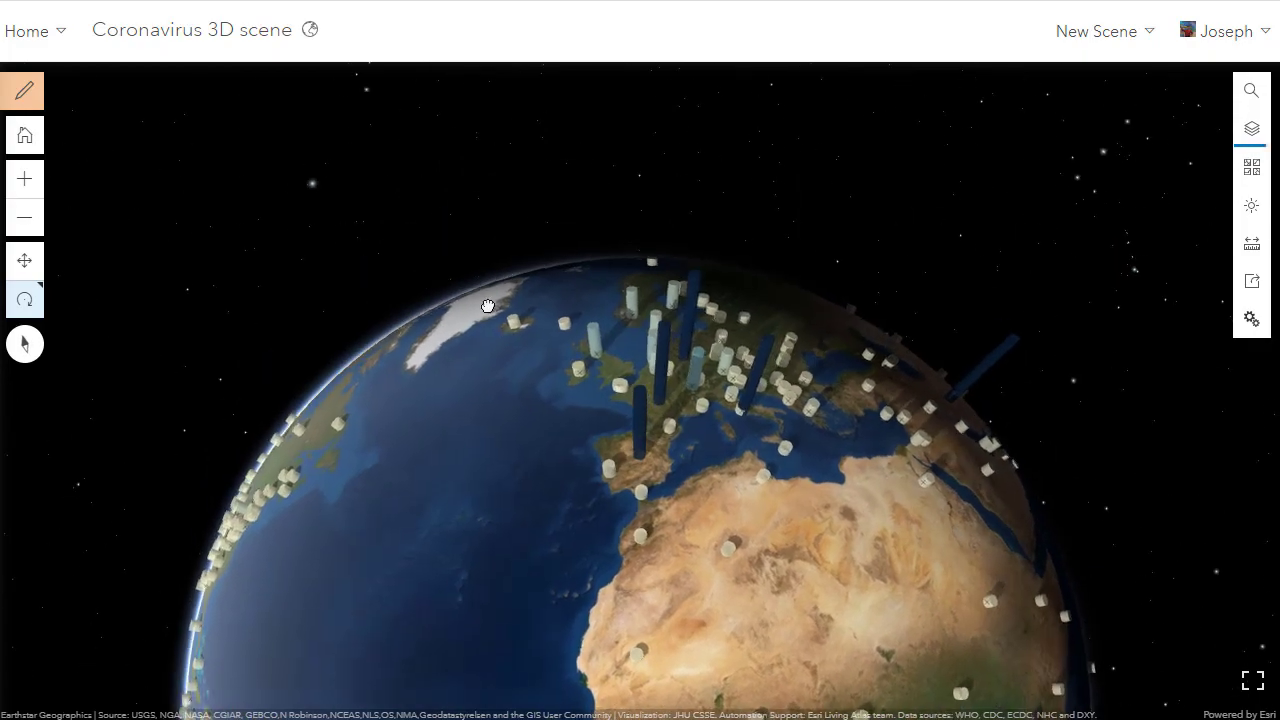
pyautogui.moveTo(349, 432); pyautogui.dragTo(538, 405)
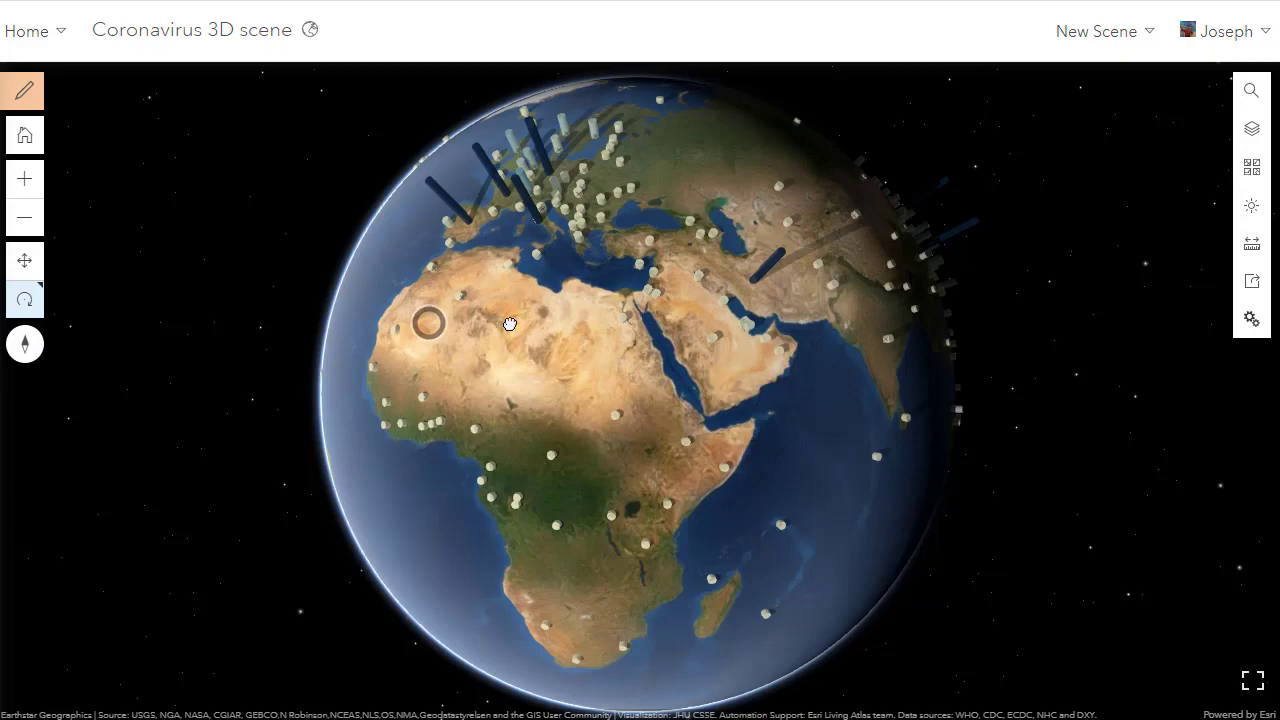
pyautogui.moveTo(510, 324); pyautogui.dragTo(295, 318)
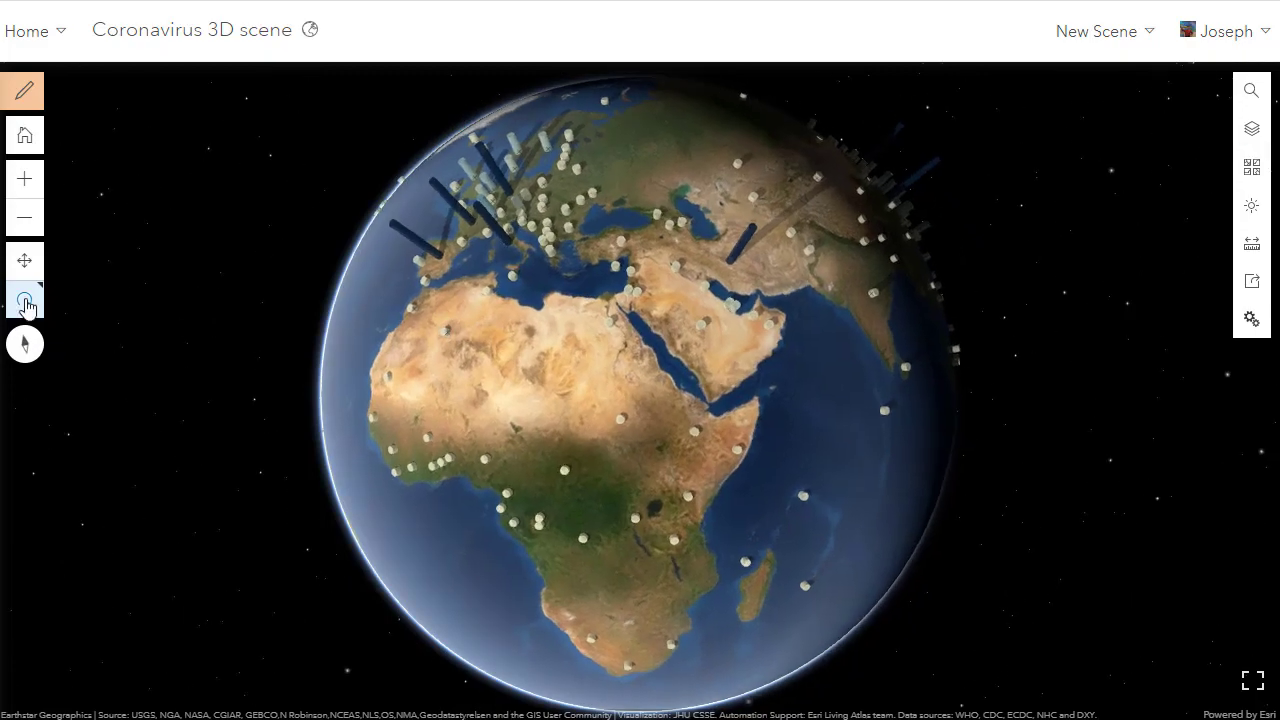
pyautogui.click(25, 260)
pyautogui.moveTo(429, 327); pyautogui.dragTo(631, 277)
pyautogui.moveTo(392, 297); pyautogui.dragTo(574, 306)
pyautogui.moveTo(440, 313); pyautogui.dragTo(700, 297)
pyautogui.moveTo(502, 300); pyautogui.dragTo(760, 291)
pyautogui.moveTo(486, 320)
pyautogui.mouseDown()
pyautogui.moveTo(544, 266)
pyautogui.moveTo(404, 410)
pyautogui.mouseUp()
pyautogui.scroll(5, 544, 266)
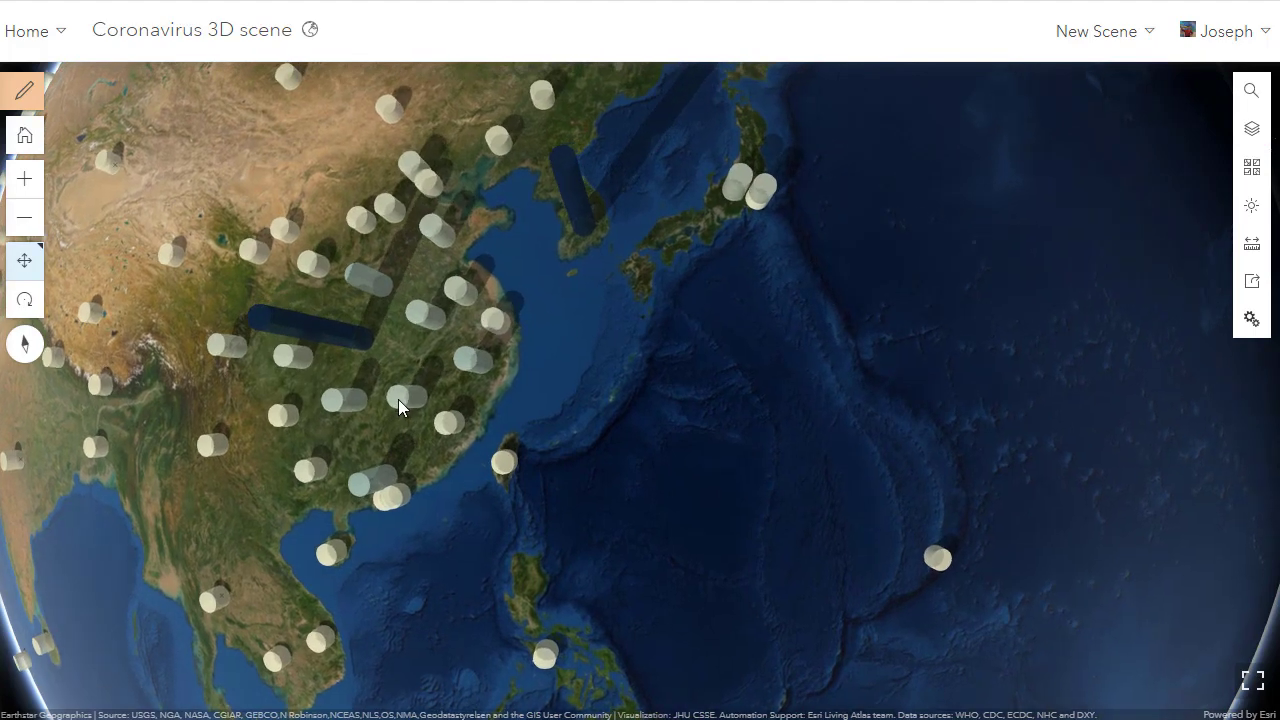
# Switch the basemap to Oceans and examine the case columns over Africa and Europe against it
pyautogui.click(1251, 166)
pyautogui.scroll(-2, 1095, 353)
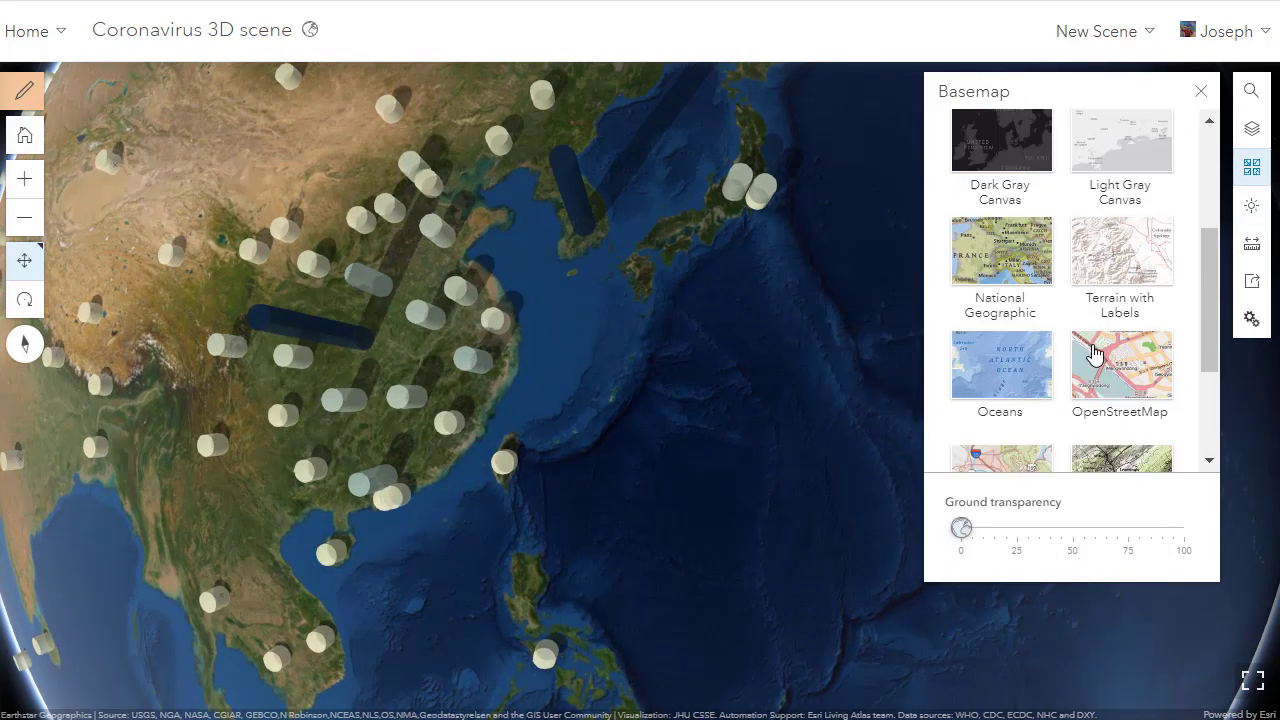
pyautogui.click(1005, 366)
pyautogui.moveTo(600, 379); pyautogui.dragTo(455, 439)
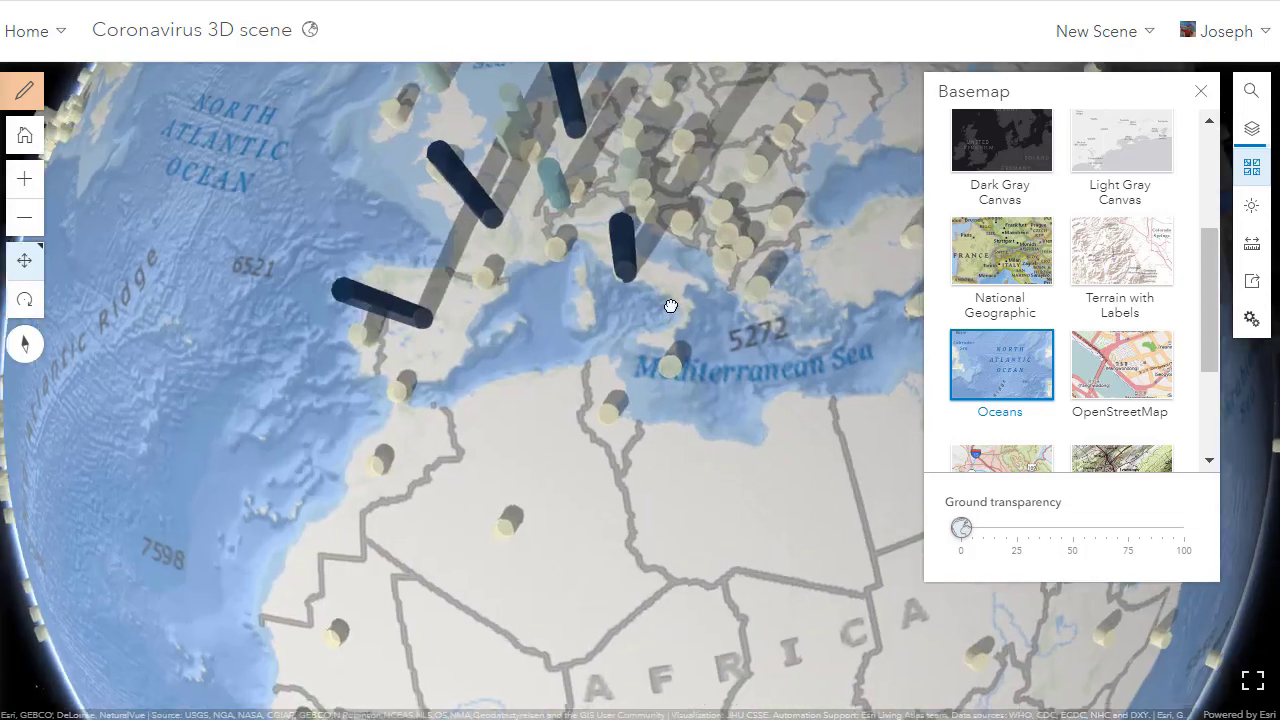
pyautogui.scroll(-5, 670, 249)
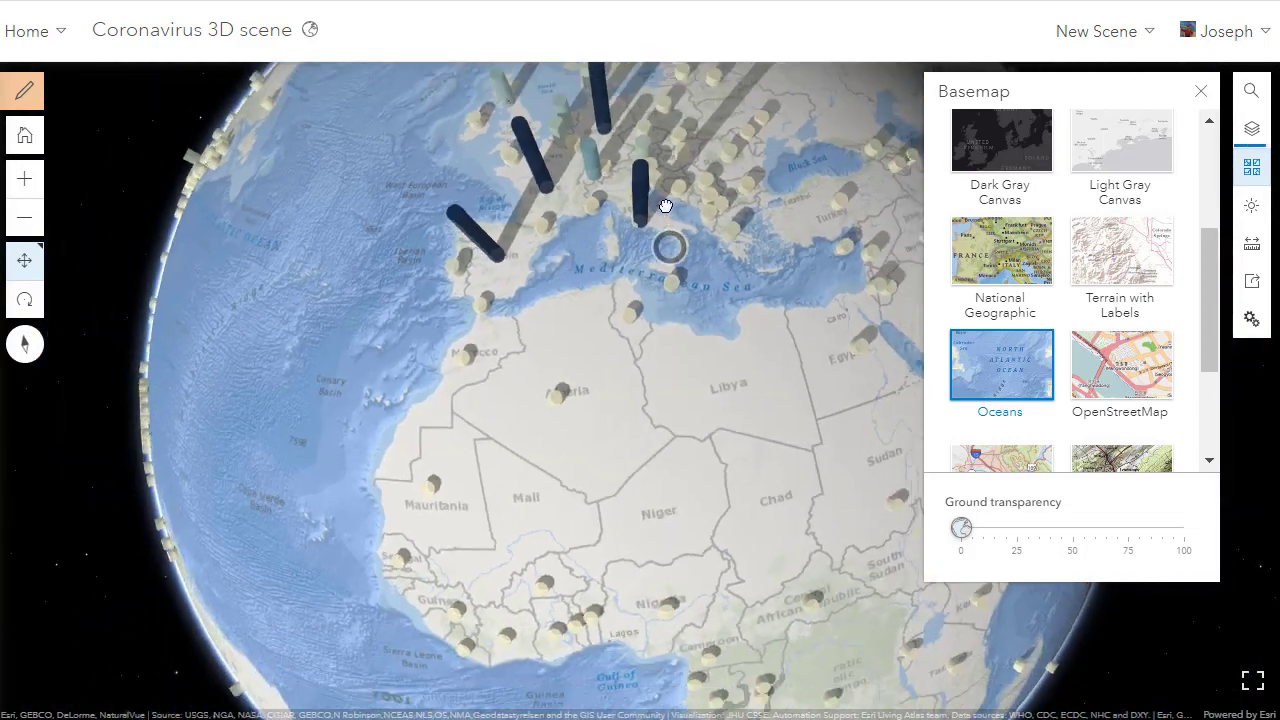
pyautogui.moveTo(666, 206); pyautogui.dragTo(665, 200)
pyautogui.moveTo(688, 294); pyautogui.dragTo(656, 241)
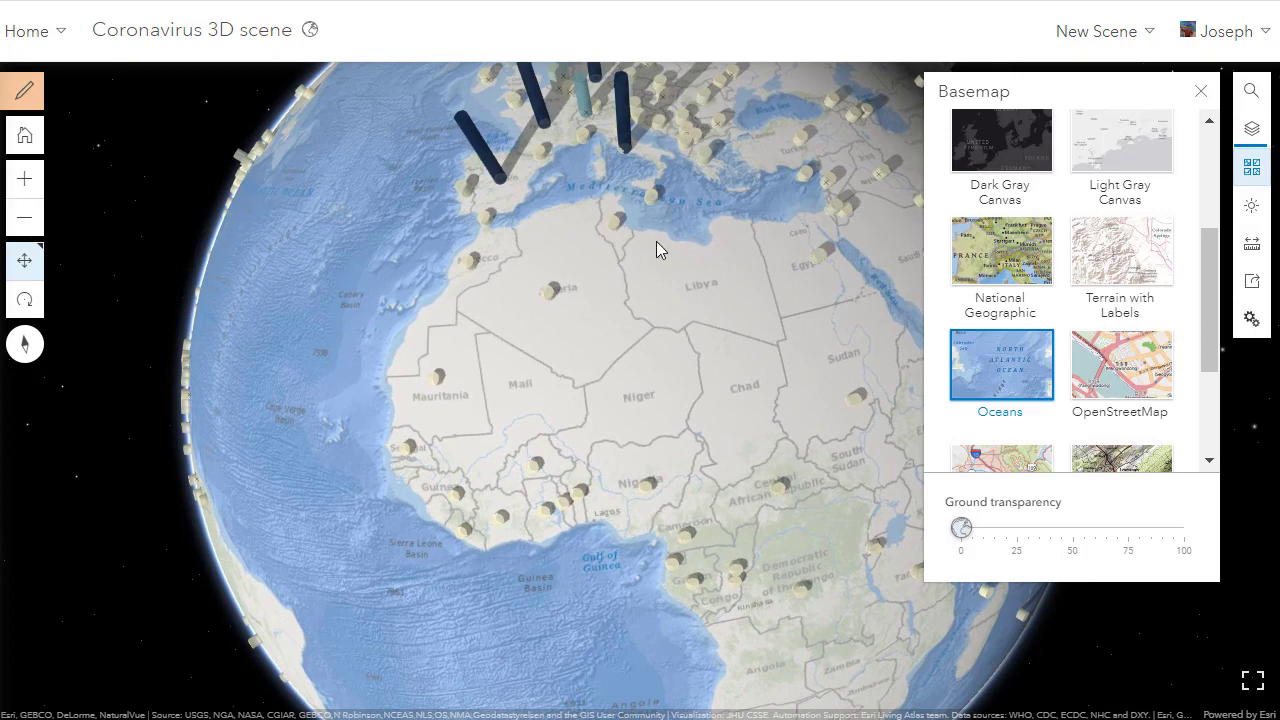
pyautogui.moveTo(711, 277); pyautogui.dragTo(699, 284)
pyautogui.scroll(4, 698, 283)
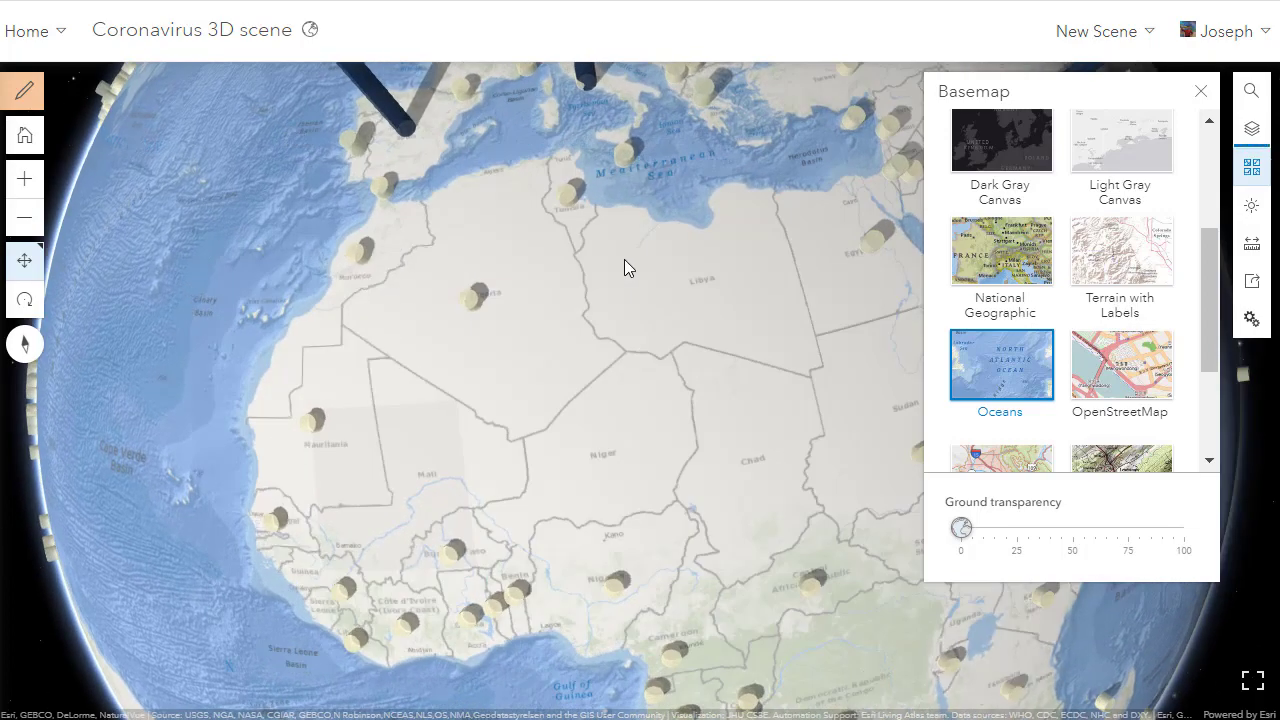
pyautogui.moveTo(626, 266); pyautogui.dragTo(674, 452)
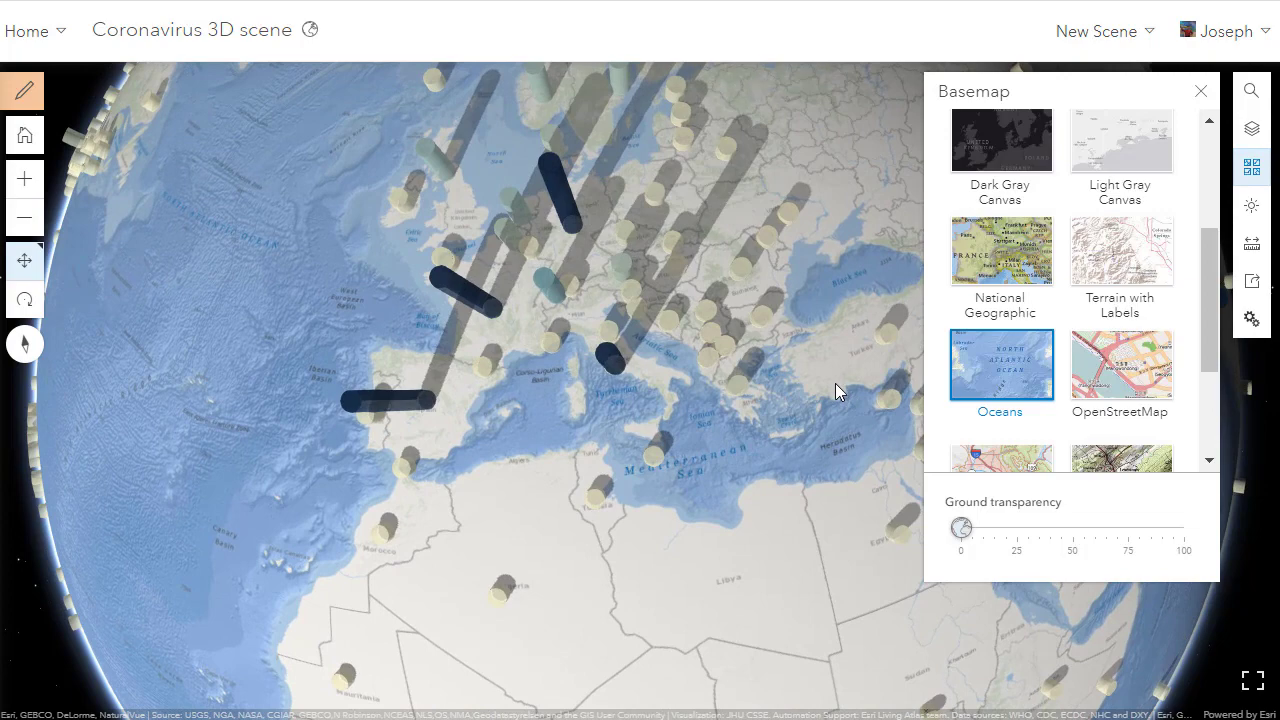
# Change the basemap to National Geographic, tilt the globe to show Europe's columns upright, and close the basemap gallery
pyautogui.click(1005, 245)
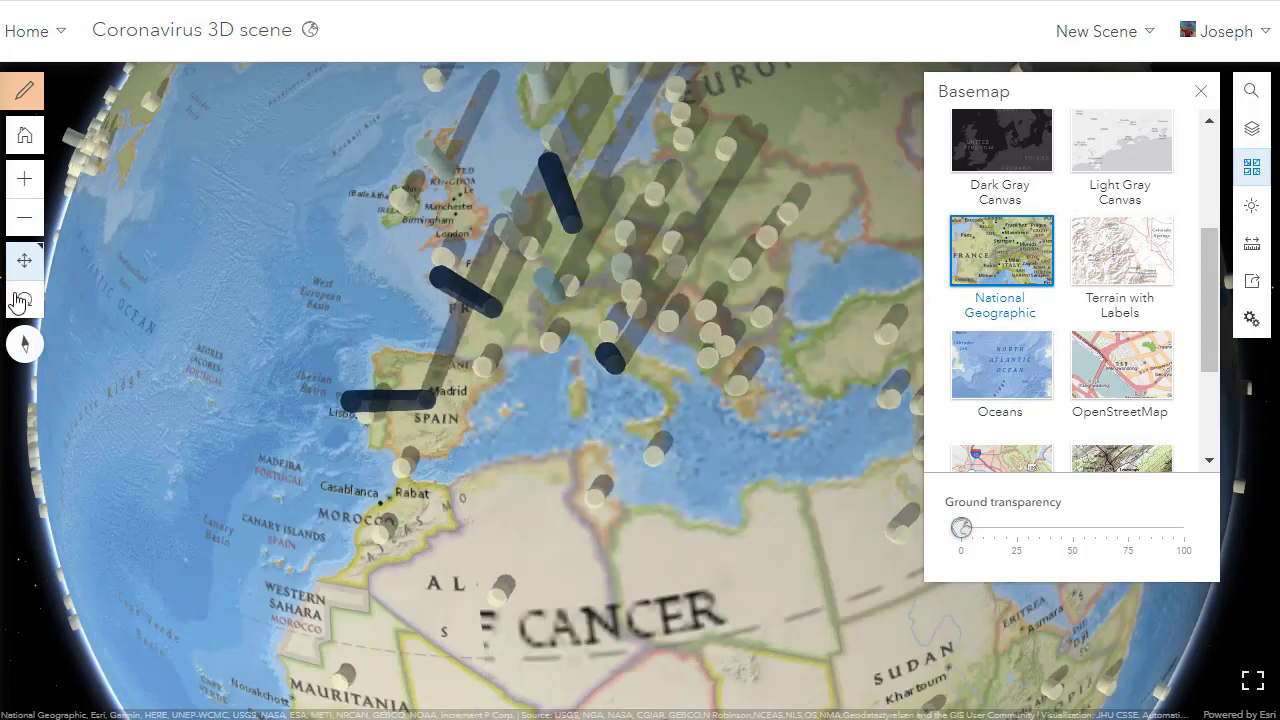
pyautogui.click(25, 299)
pyautogui.moveTo(355, 385); pyautogui.dragTo(438, 210)
pyautogui.moveTo(683, 345); pyautogui.dragTo(540, 352)
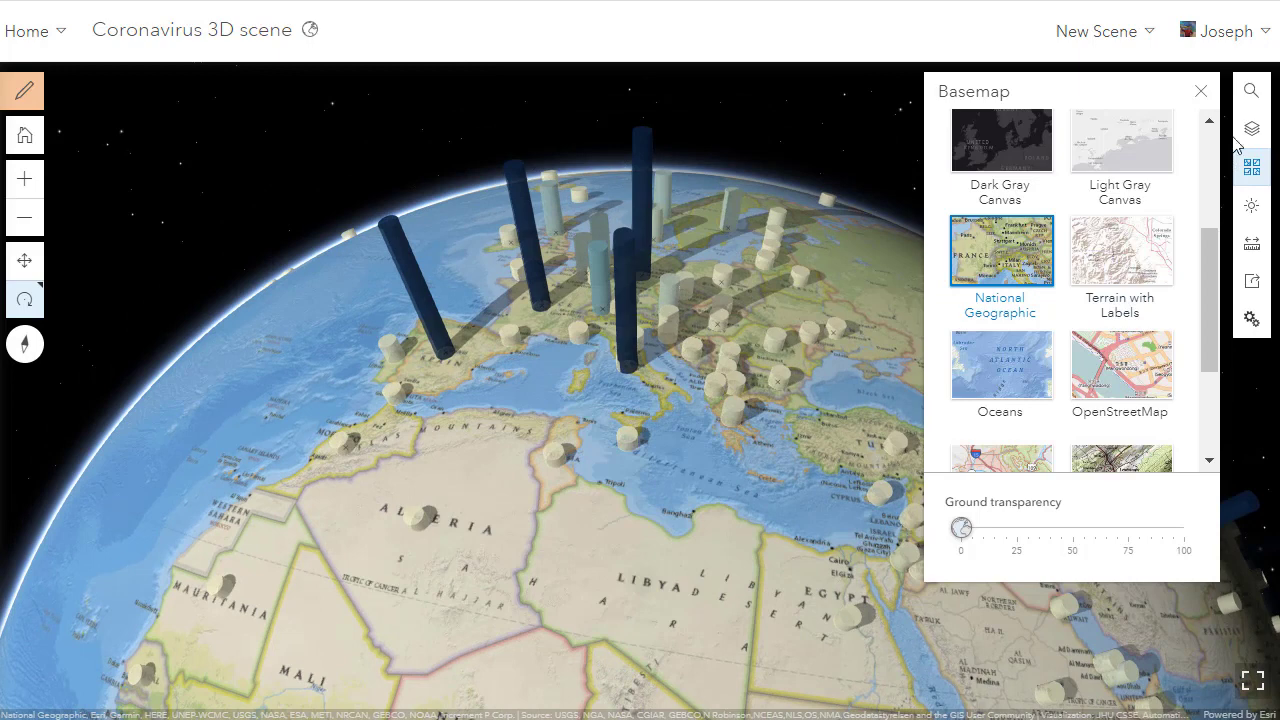
pyautogui.click(1201, 92)
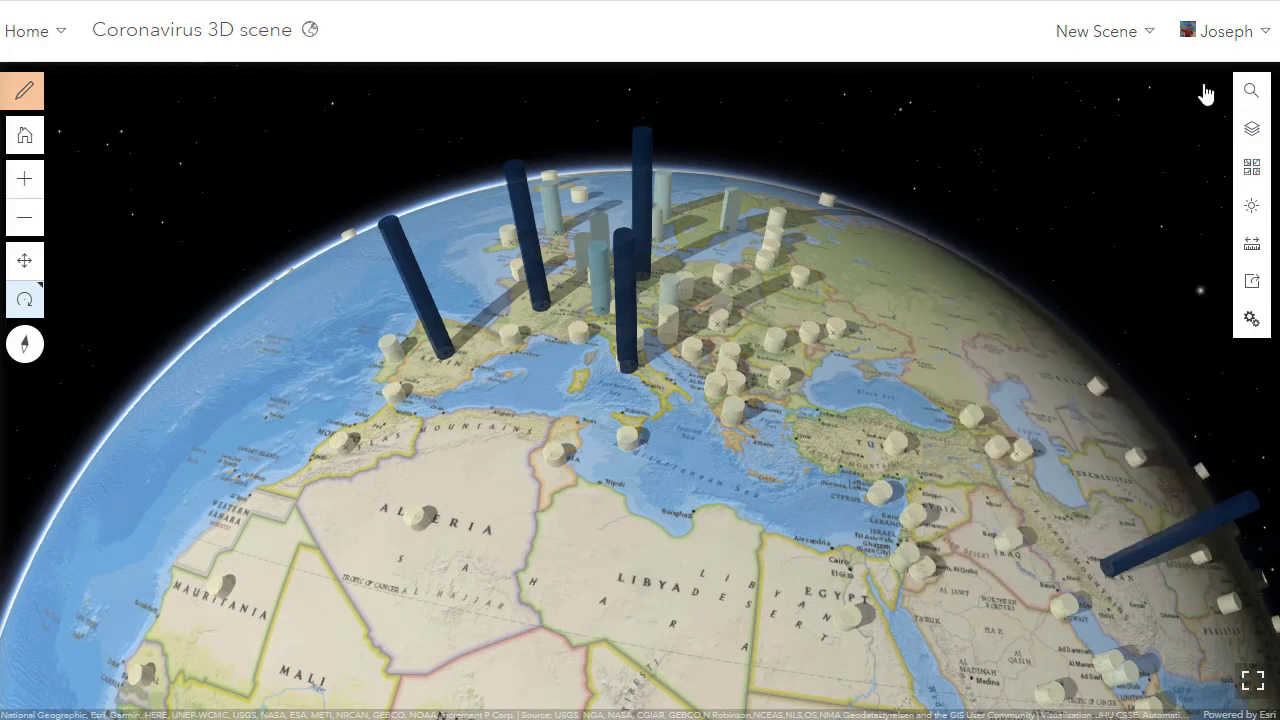
# Review the scene's graphics and navigation settings, and examine the sharing options and web app templates and Web AppBuilder without creating an app
pyautogui.click(1251, 320)
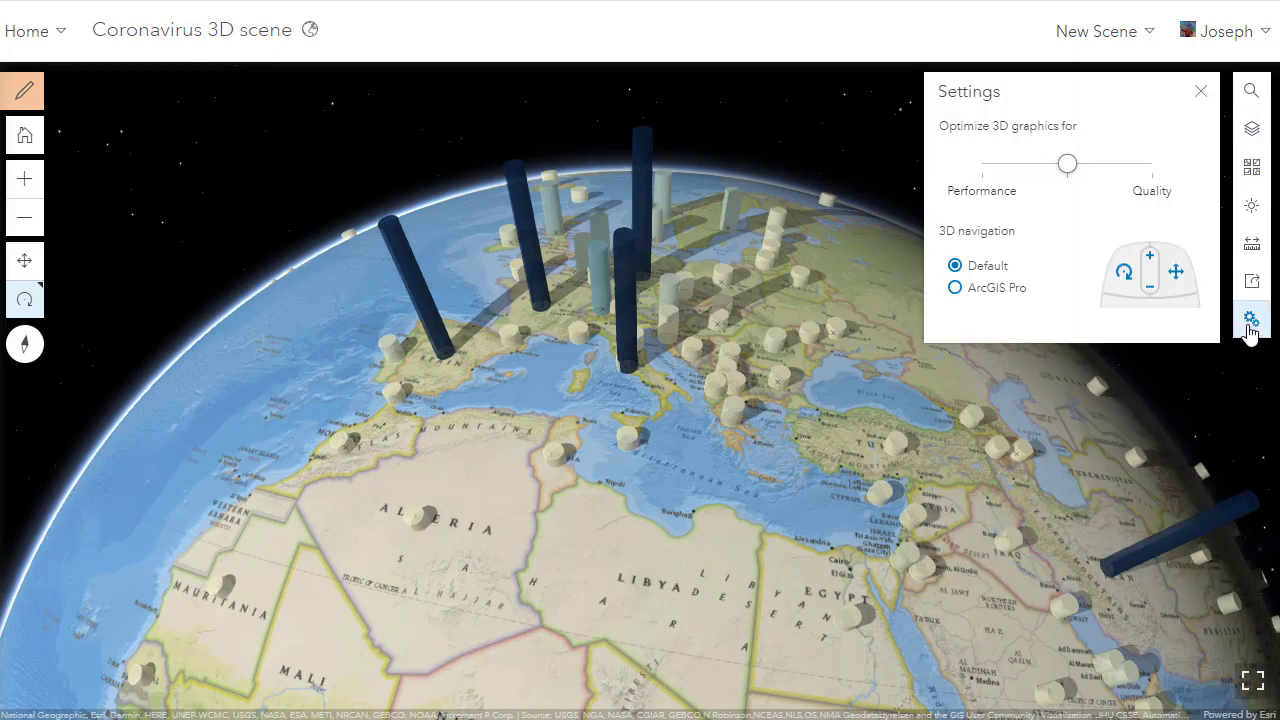
pyautogui.click(1199, 90)
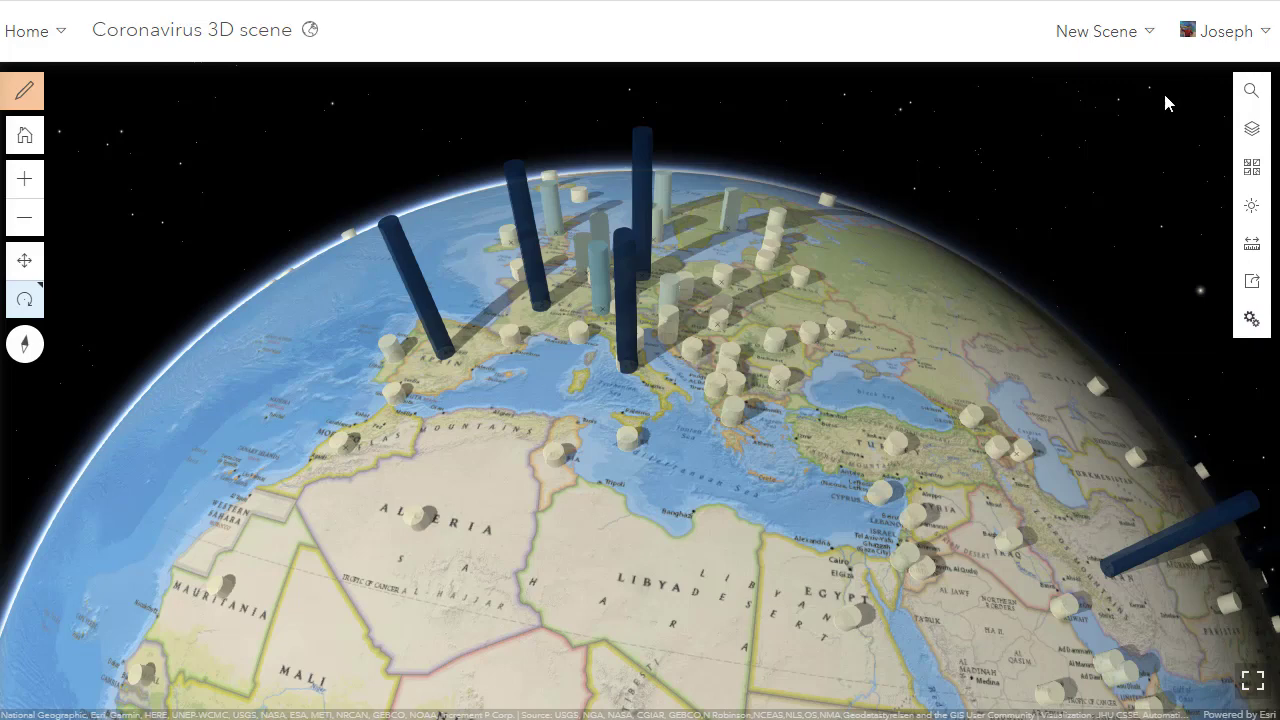
pyautogui.click(1250, 284)
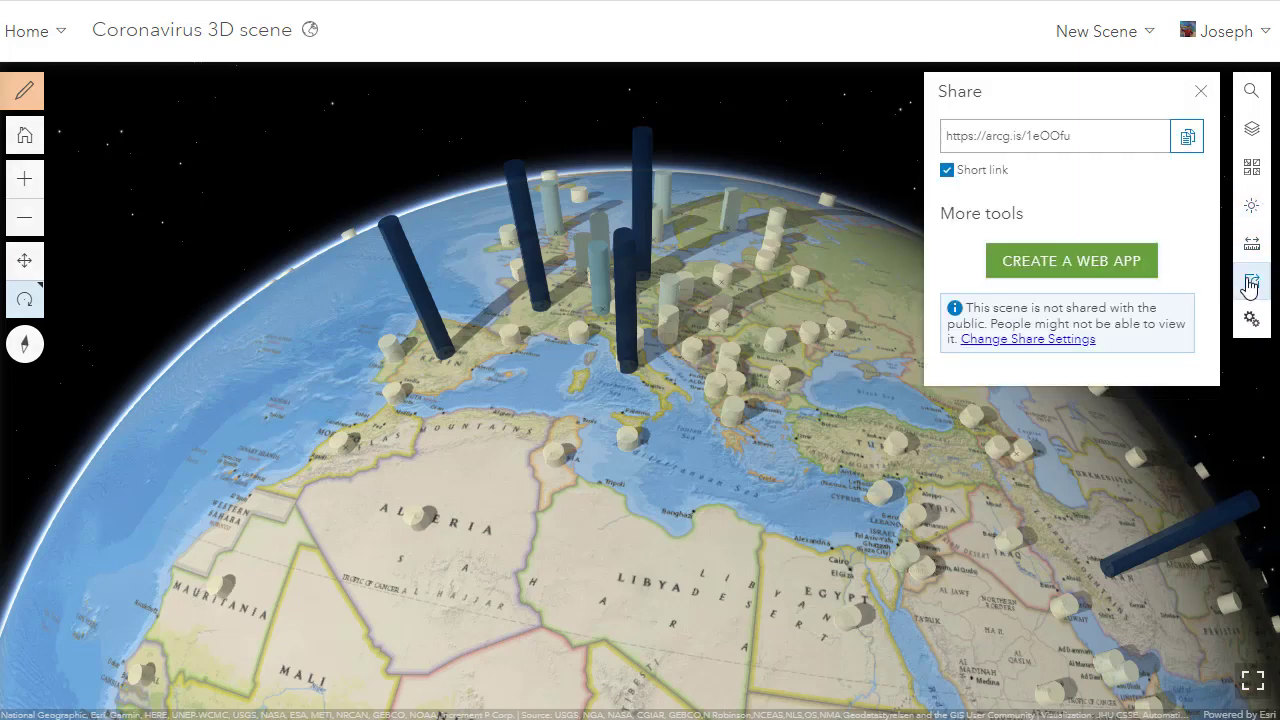
pyautogui.click(1070, 263)
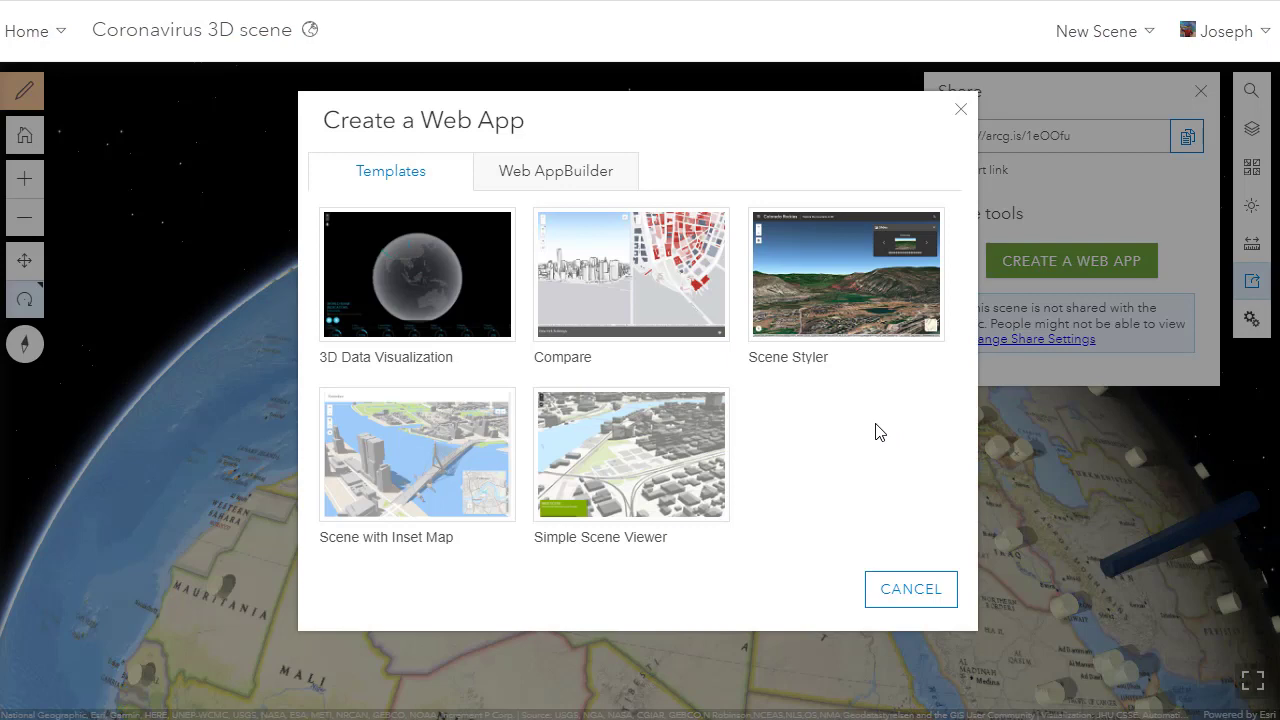
pyautogui.click(536, 176)
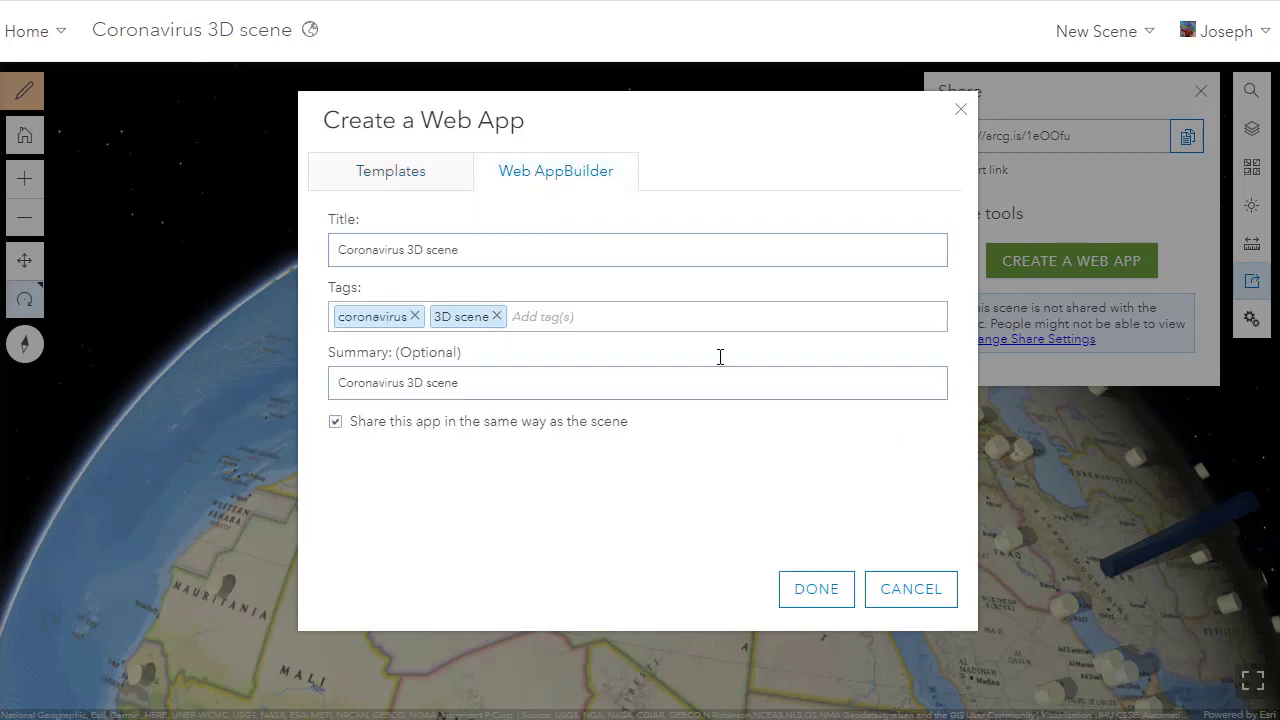
pyautogui.click(912, 588)
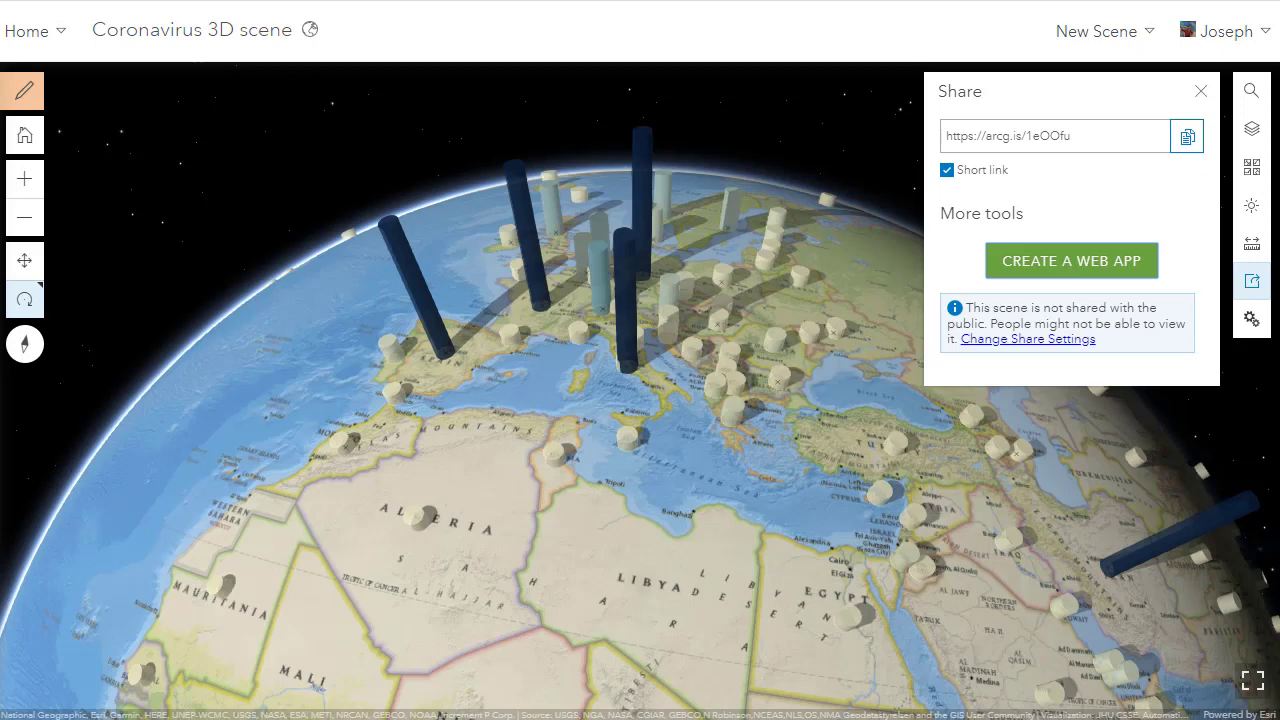